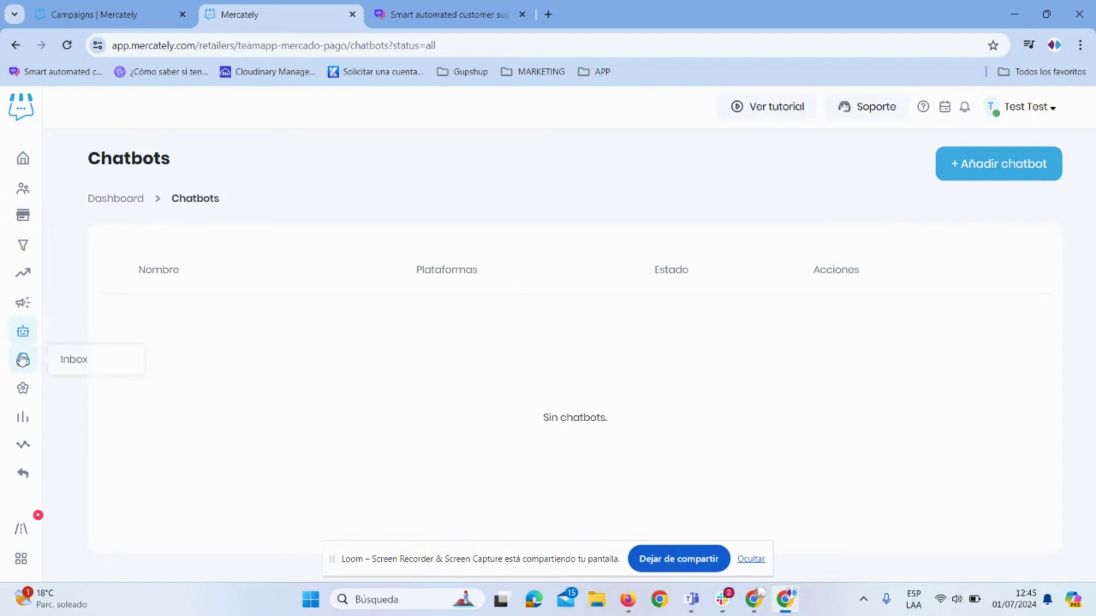
# Start creating a new chatbot and name it "test".
pyautogui.moveTo(29, 346)
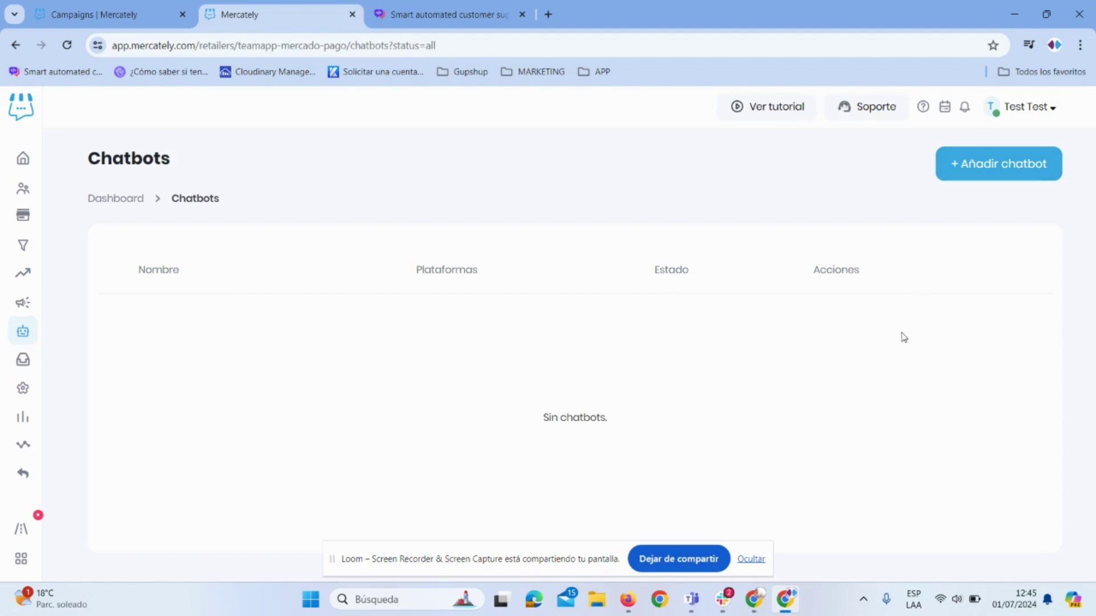
pyautogui.click(991, 175)
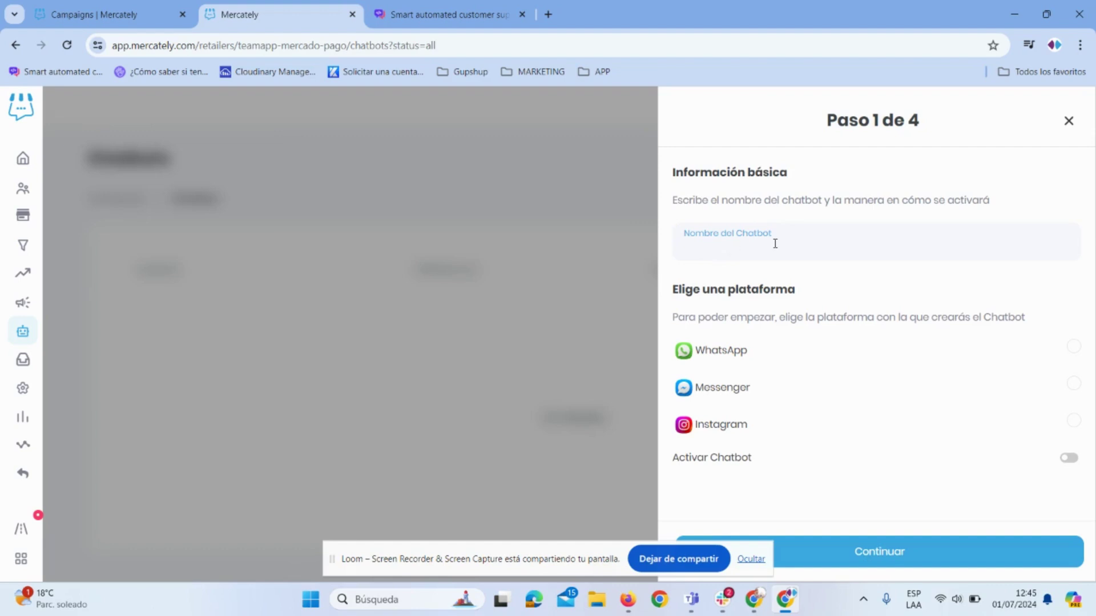
pyautogui.click(737, 254)
pyautogui.write('test')
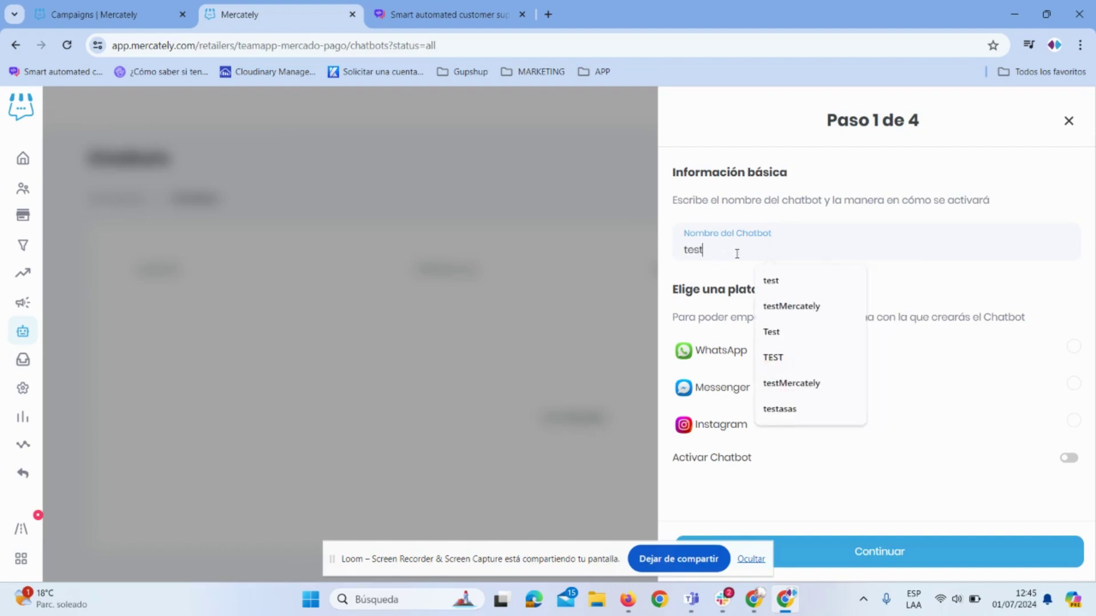
pyautogui.click(772, 281)
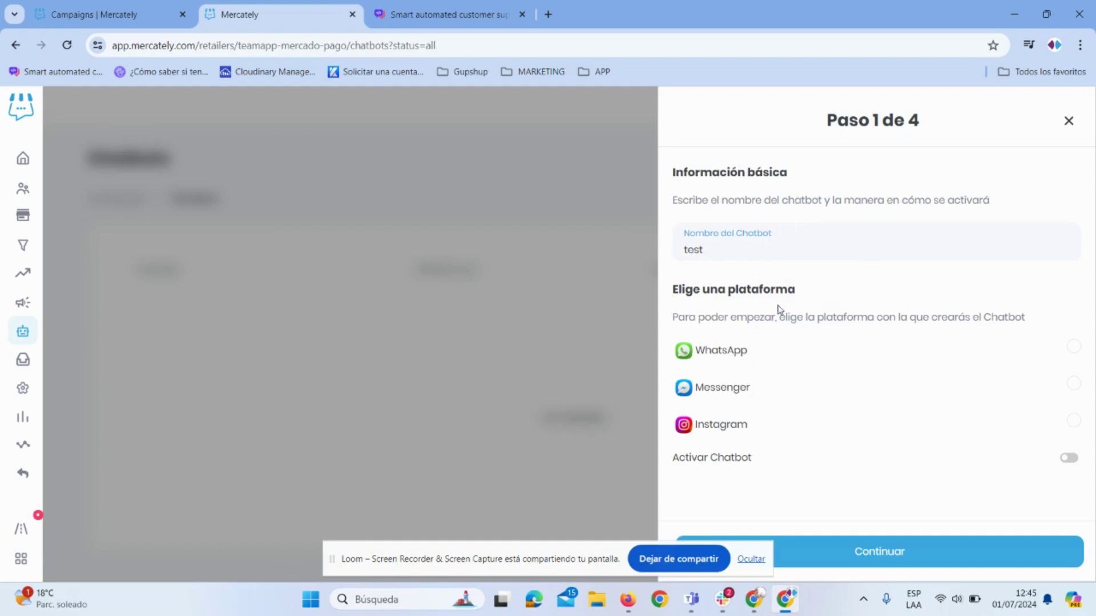
# Choose WhatsApp, Messenger and Instagram as the chatbot's platforms.
pyautogui.click(1073, 346)
pyautogui.click(1074, 383)
pyautogui.click(1073, 421)
pyautogui.click(1074, 421)
pyautogui.click(1072, 425)
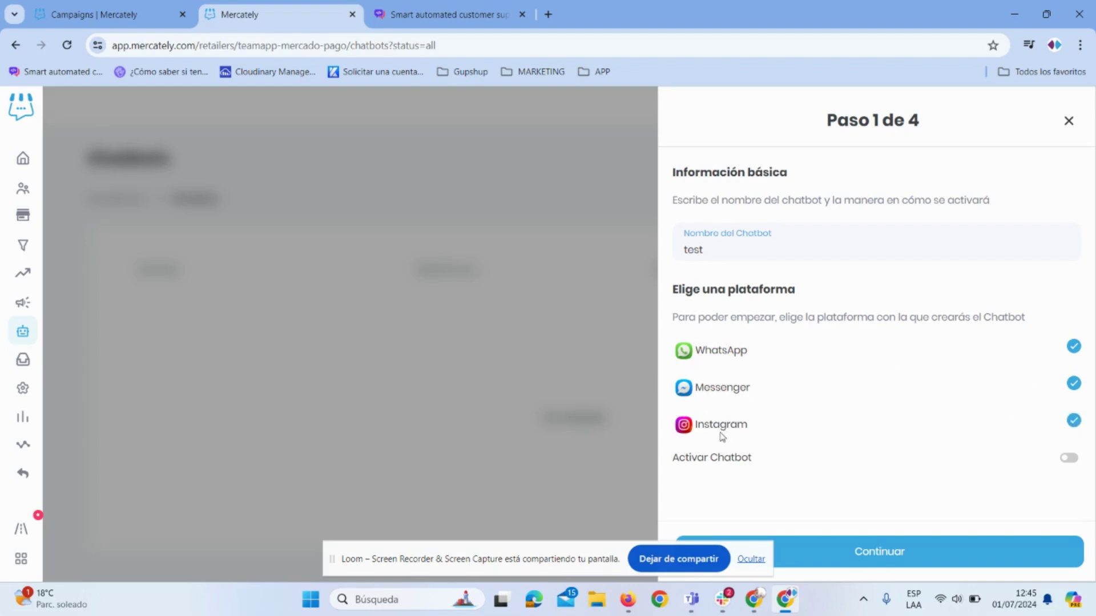
pyautogui.moveTo(695, 424); pyautogui.dragTo(691, 397)
pyautogui.moveTo(715, 349); pyautogui.dragTo(694, 351)
pyautogui.click(747, 348)
pyautogui.click(1073, 420)
# Try out the Activar Chatbot switch and continue to step 2 of the chatbot setup.
pyautogui.moveTo(758, 459); pyautogui.dragTo(663, 460)
pyautogui.click(1068, 459)
pyautogui.click(1067, 459)
pyautogui.click(908, 553)
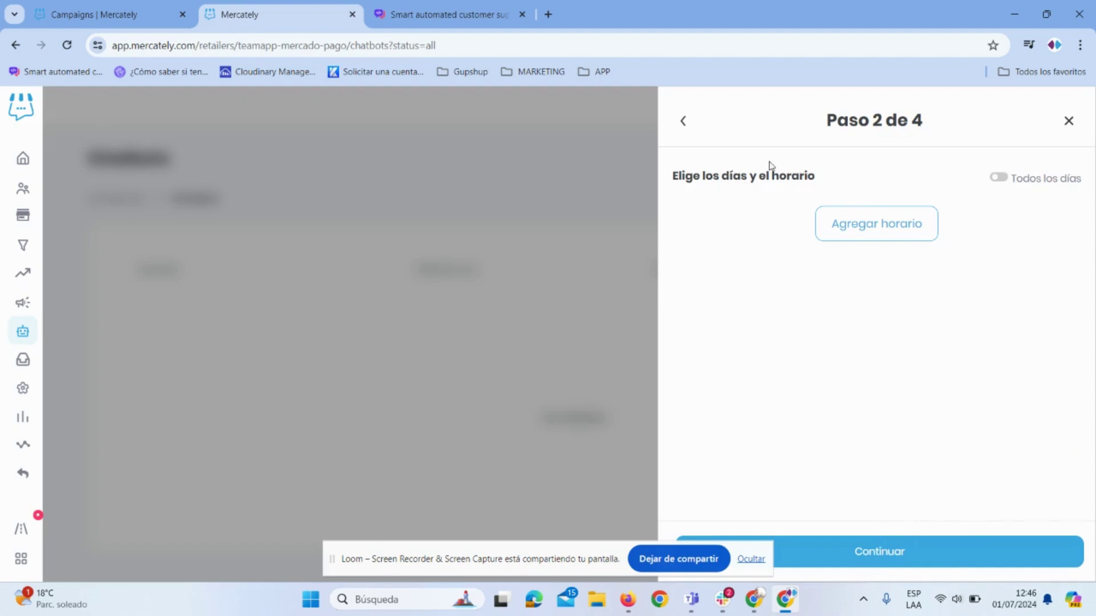
# Add two schedule rows, one starting on Lunes and the other on Martes.
pyautogui.click(888, 235)
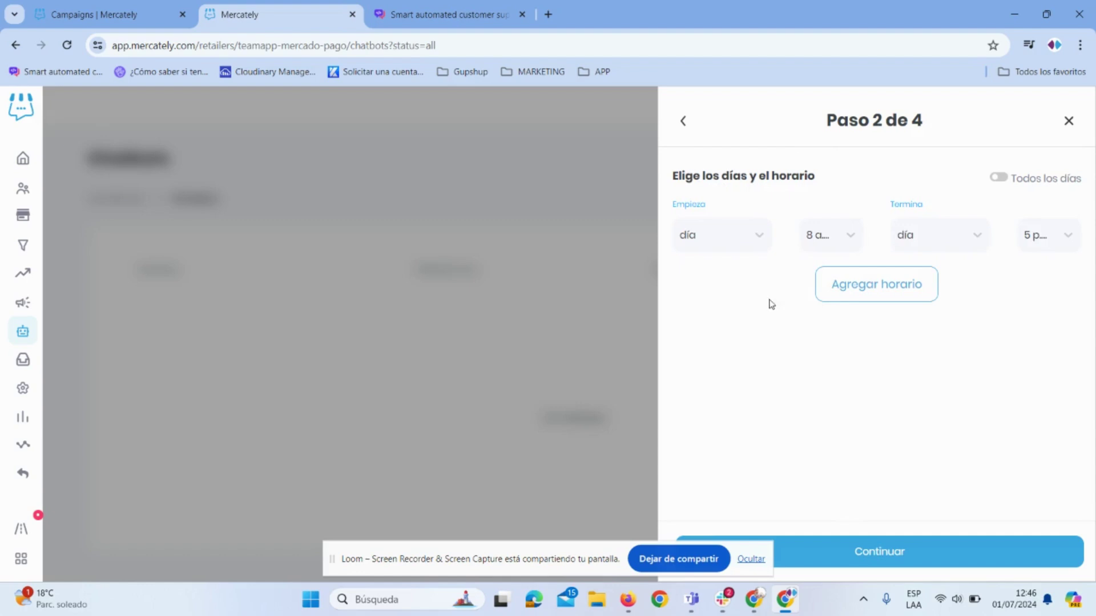
pyautogui.click(748, 237)
pyautogui.click(750, 238)
pyautogui.click(830, 237)
pyautogui.click(831, 238)
pyautogui.click(965, 248)
pyautogui.click(1050, 318)
pyautogui.click(1056, 242)
pyautogui.click(865, 287)
pyautogui.click(736, 295)
pyautogui.click(738, 242)
pyautogui.click(739, 275)
pyautogui.click(744, 296)
pyautogui.click(731, 362)
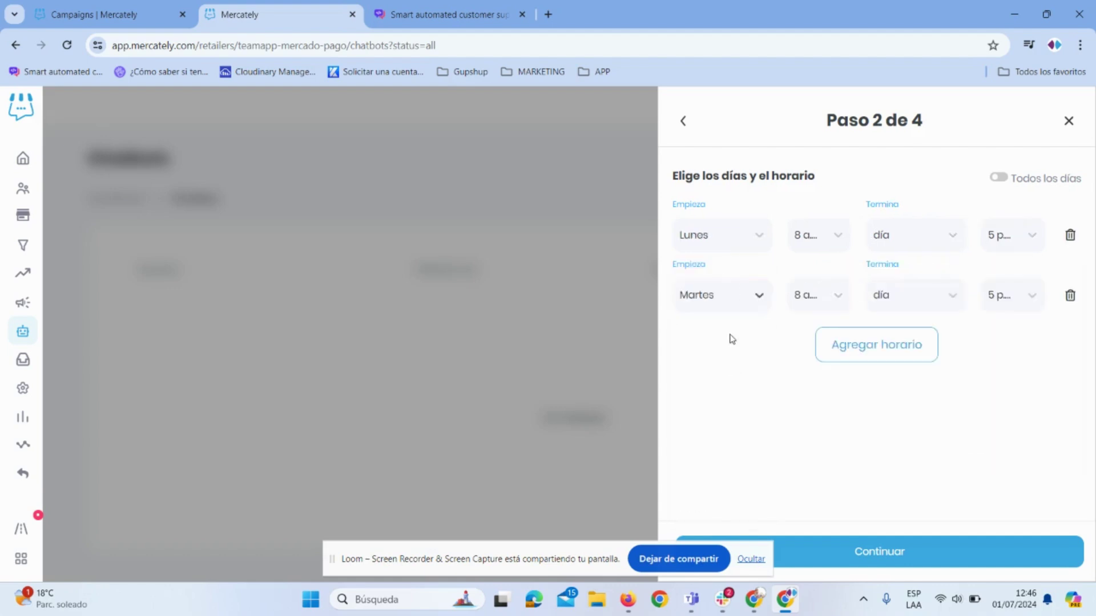
# Set the Lunes schedule to run from 8 a.m. until Lunes at 5 p.m.
pyautogui.click(846, 243)
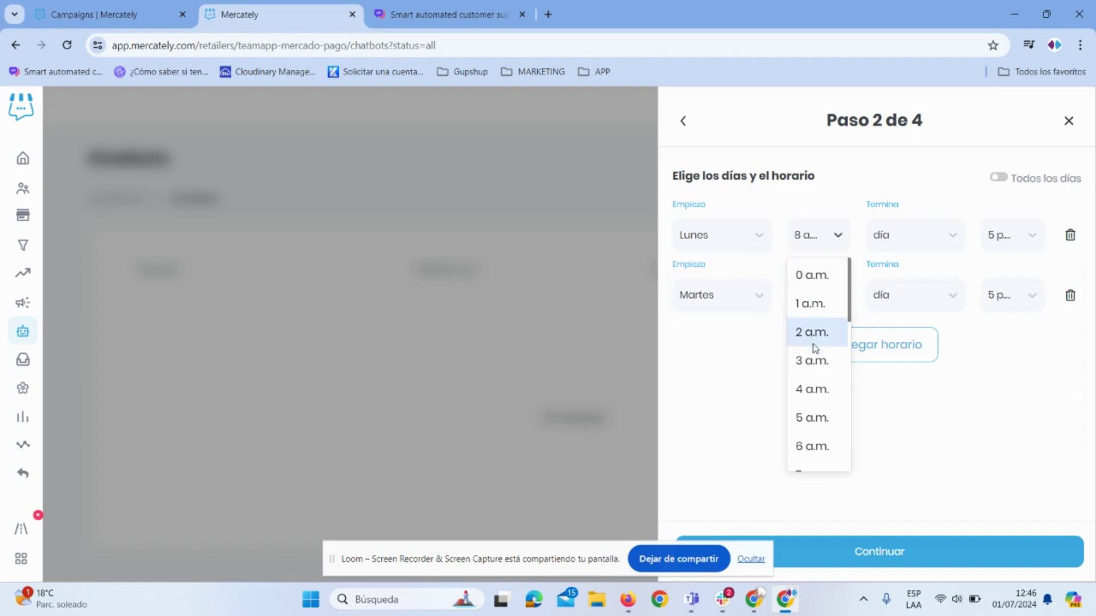
pyautogui.scroll(-1, 816, 399)
pyautogui.click(815, 440)
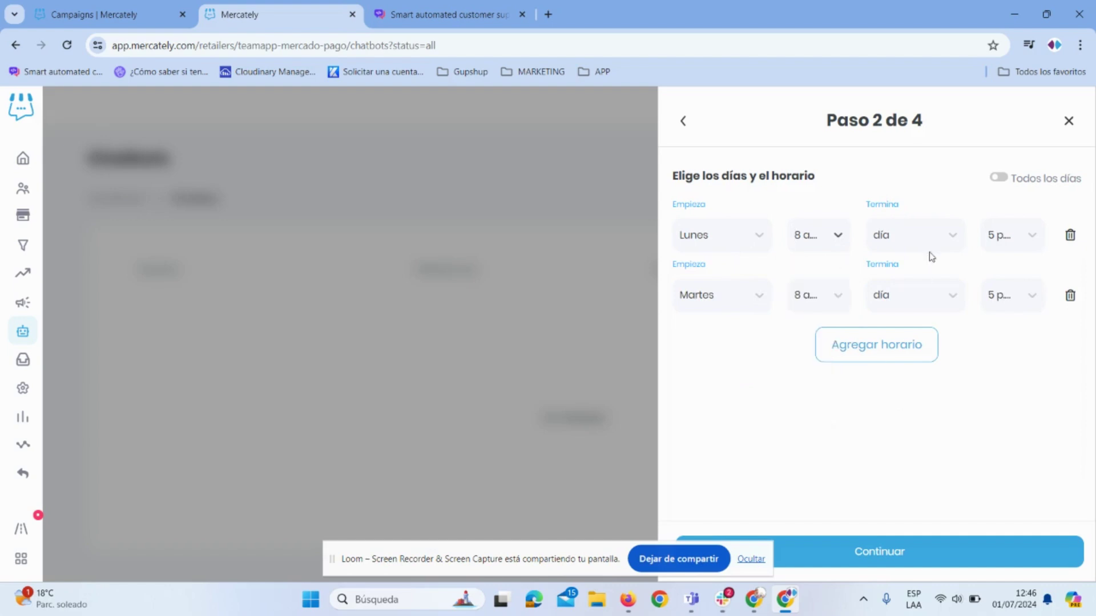
pyautogui.click(925, 242)
pyautogui.click(916, 278)
pyautogui.click(1009, 237)
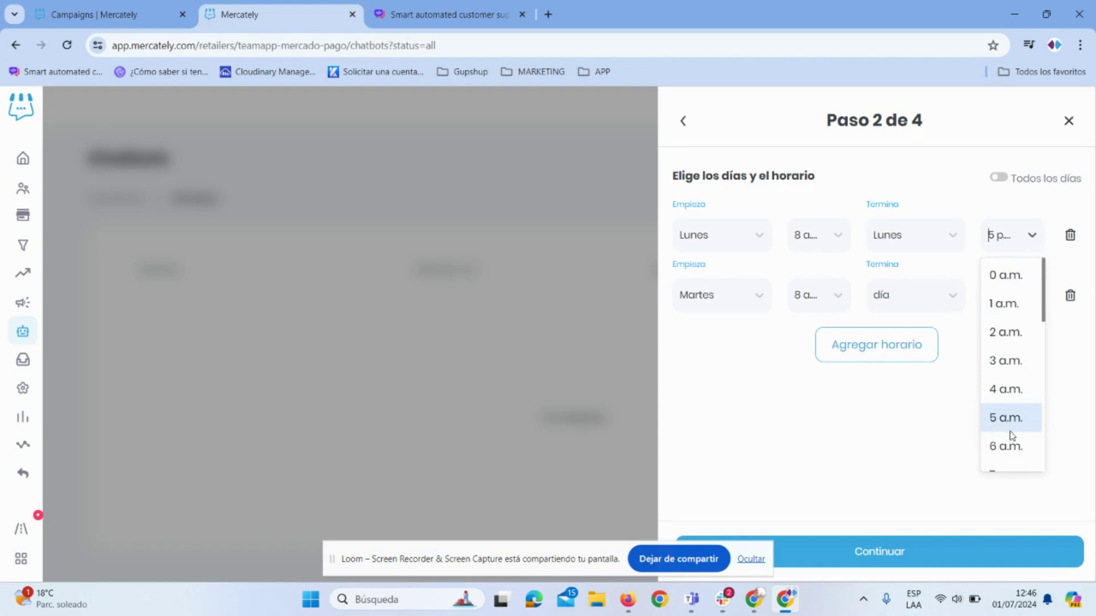
pyautogui.scroll(-5, 1009, 420)
pyautogui.scroll(-3, 1010, 419)
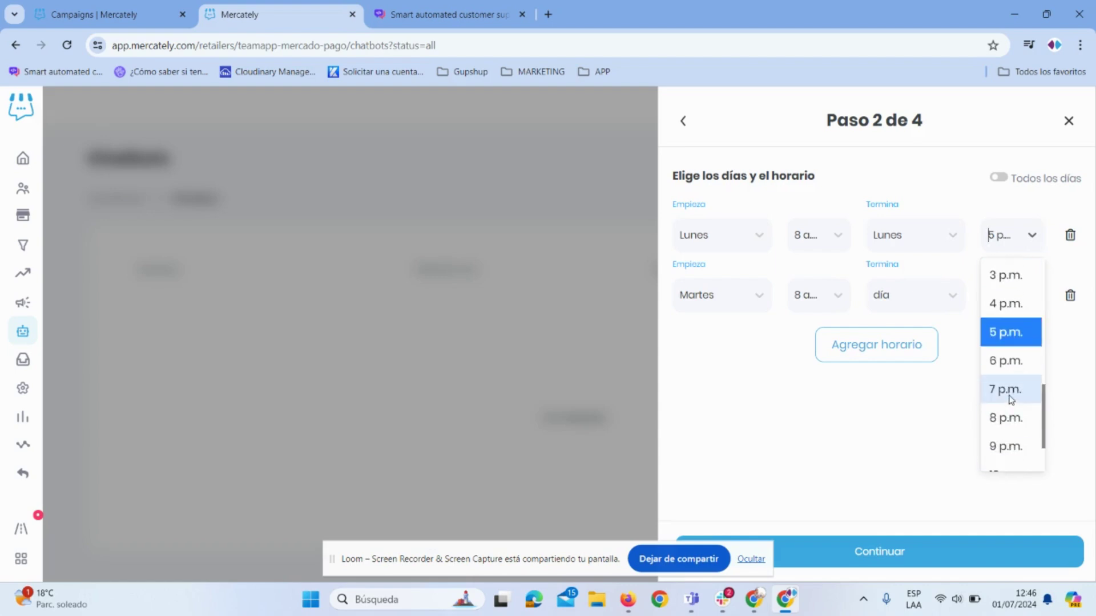
pyautogui.click(1010, 338)
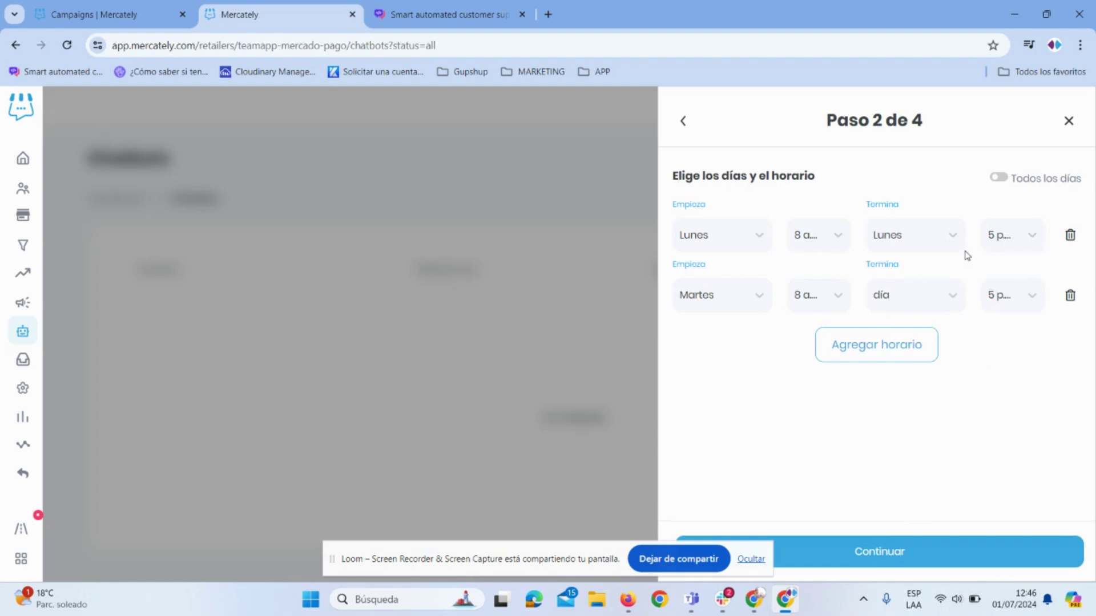
# Replace the custom day schedules with the Todos los días option and continue to step 3.
pyautogui.click(1069, 235)
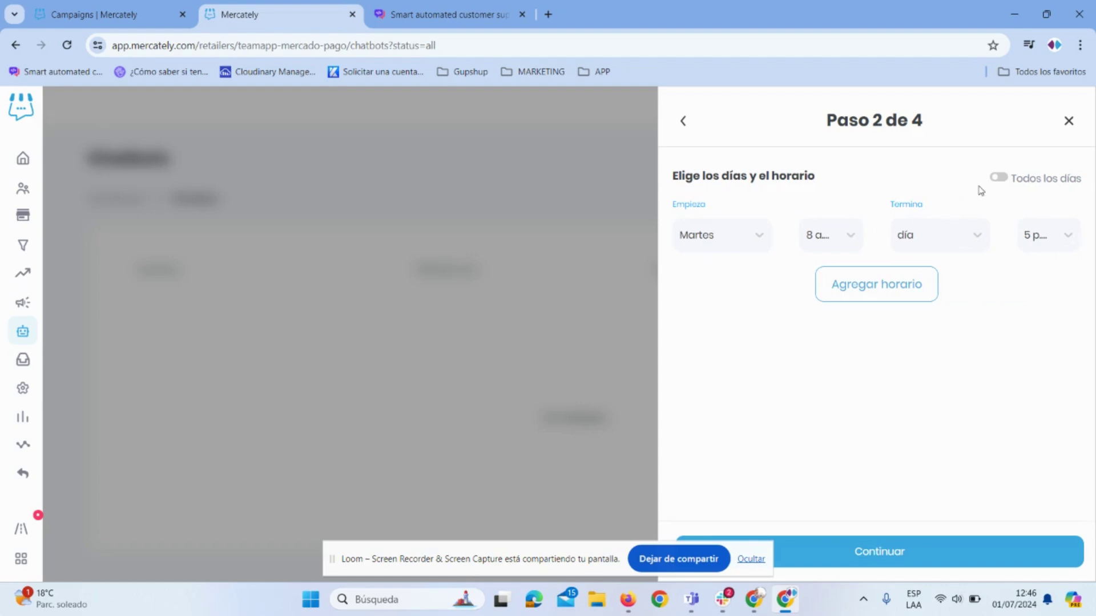
pyautogui.click(999, 179)
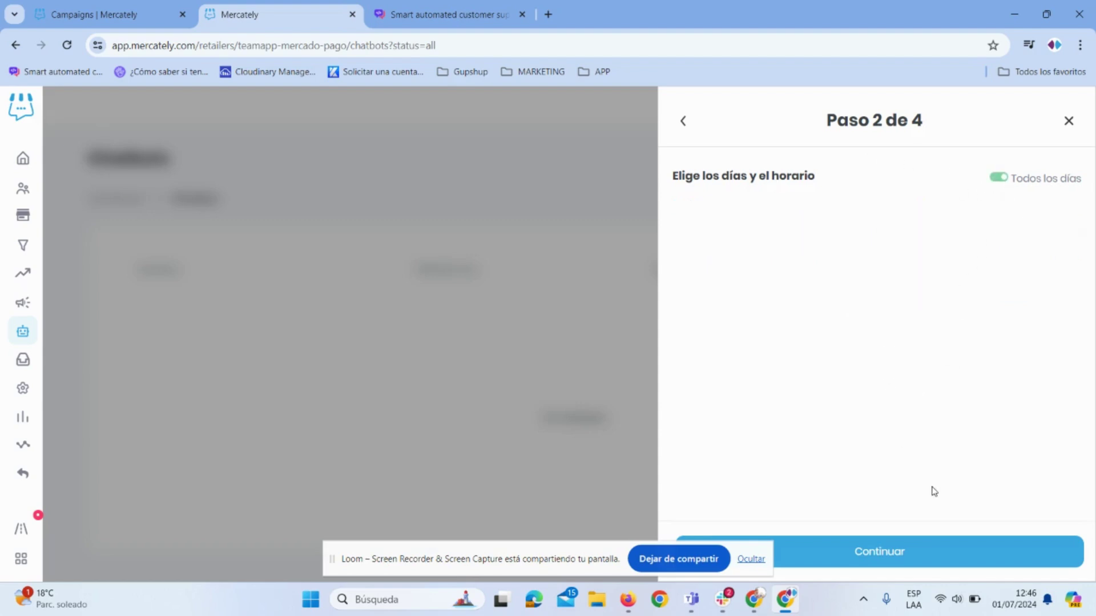
pyautogui.click(836, 549)
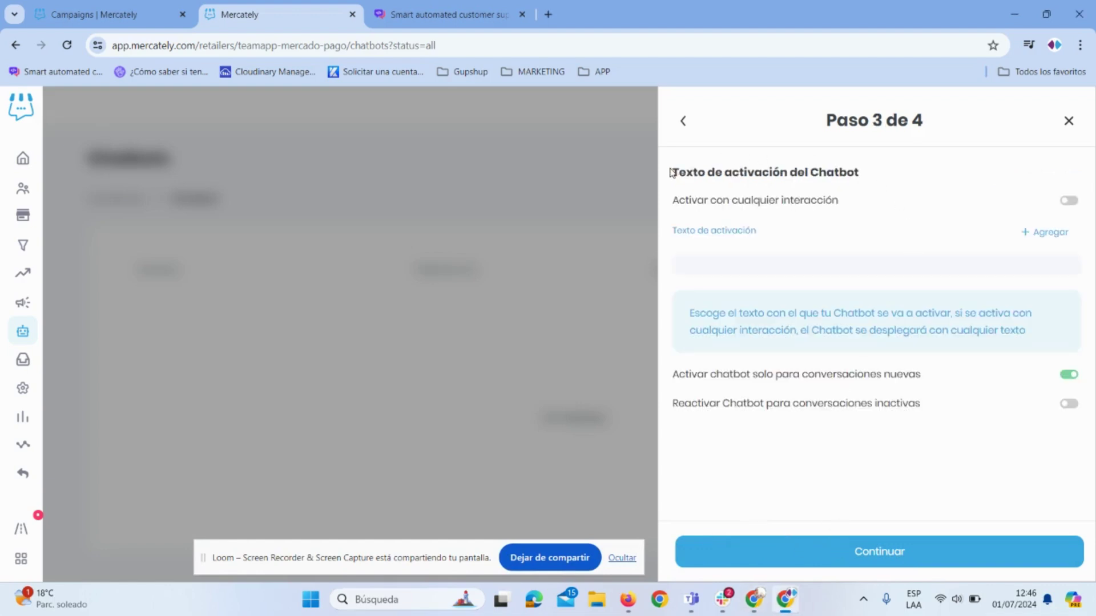
# Enable Activar con cualquier interacción and review the note about the chatbot's activation text.
pyautogui.moveTo(672, 173); pyautogui.dragTo(894, 175)
pyautogui.click(828, 212)
pyautogui.moveTo(673, 201); pyautogui.dragTo(890, 203)
pyautogui.click(892, 203)
pyautogui.click(1068, 201)
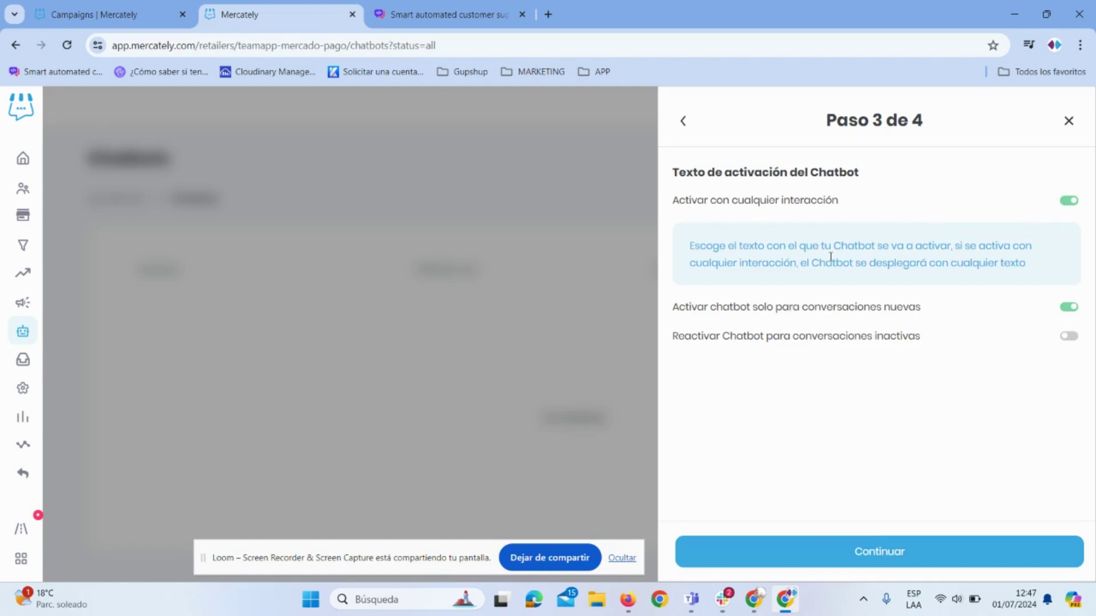
pyautogui.tripleClick(1018, 260)
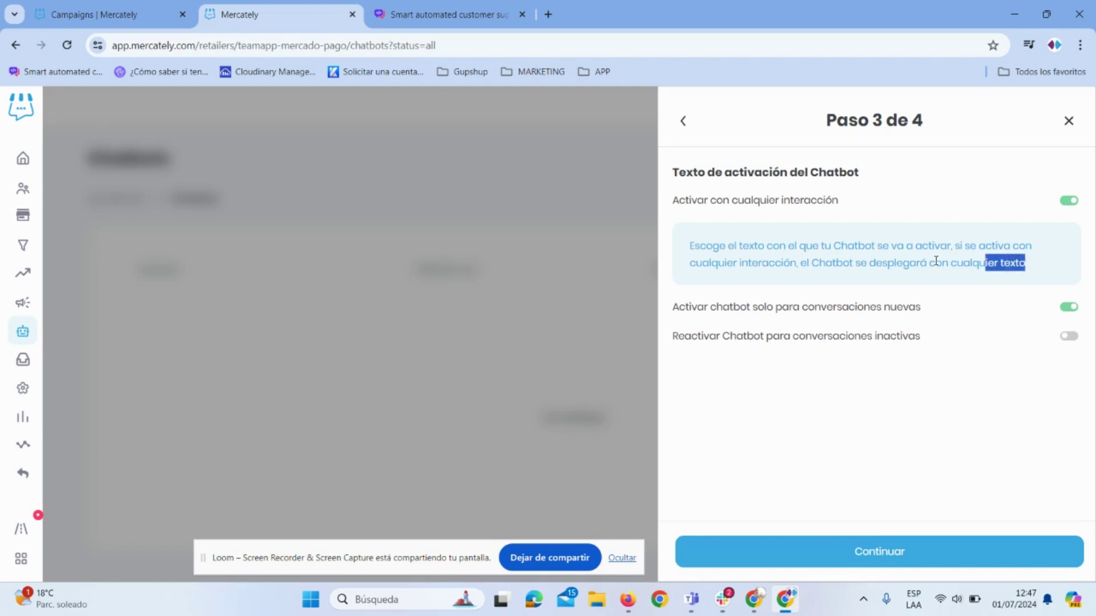
pyautogui.click(1042, 270)
pyautogui.moveTo(1041, 270); pyautogui.dragTo(689, 246)
pyautogui.moveTo(1042, 265); pyautogui.dragTo(689, 245)
pyautogui.click(991, 190)
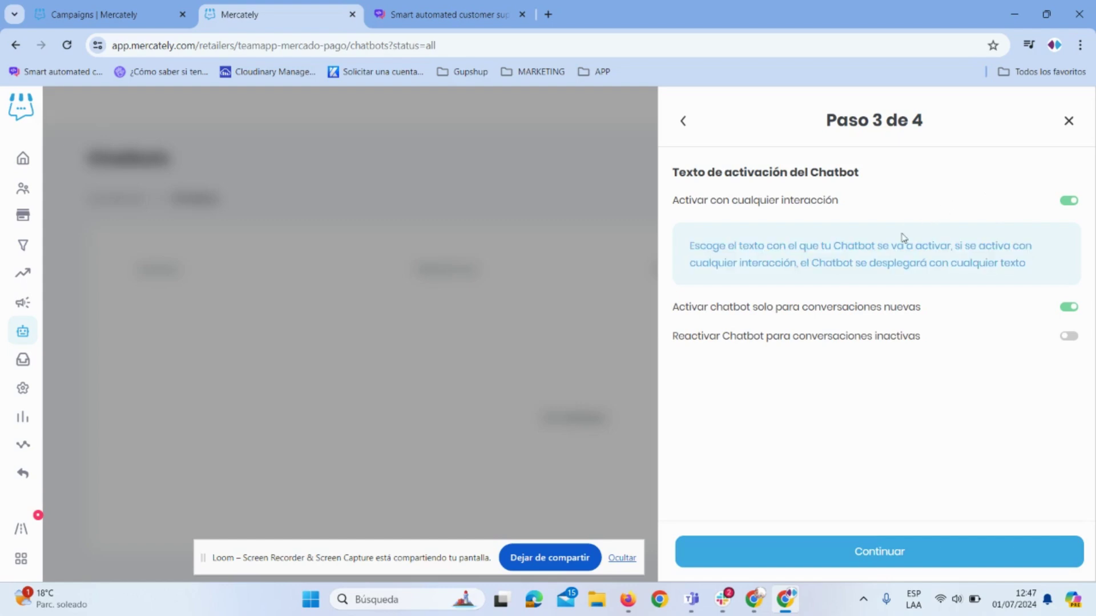
# Examine the option Activar chatbot solo para conversaciones nuevas alongside the any-interaction setting.
pyautogui.moveTo(921, 312); pyautogui.dragTo(673, 314)
pyautogui.click(766, 368)
pyautogui.moveTo(931, 308); pyautogui.dragTo(686, 311)
pyautogui.click(920, 382)
pyautogui.moveTo(671, 206); pyautogui.dragTo(987, 217)
pyautogui.moveTo(668, 311); pyautogui.dragTo(924, 314)
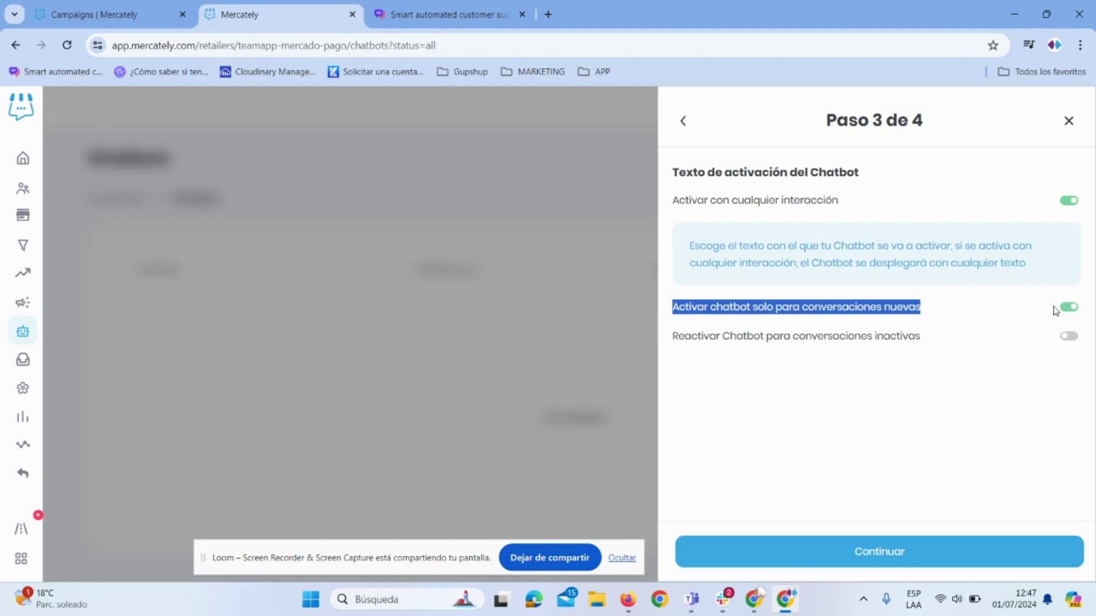
pyautogui.click(669, 311)
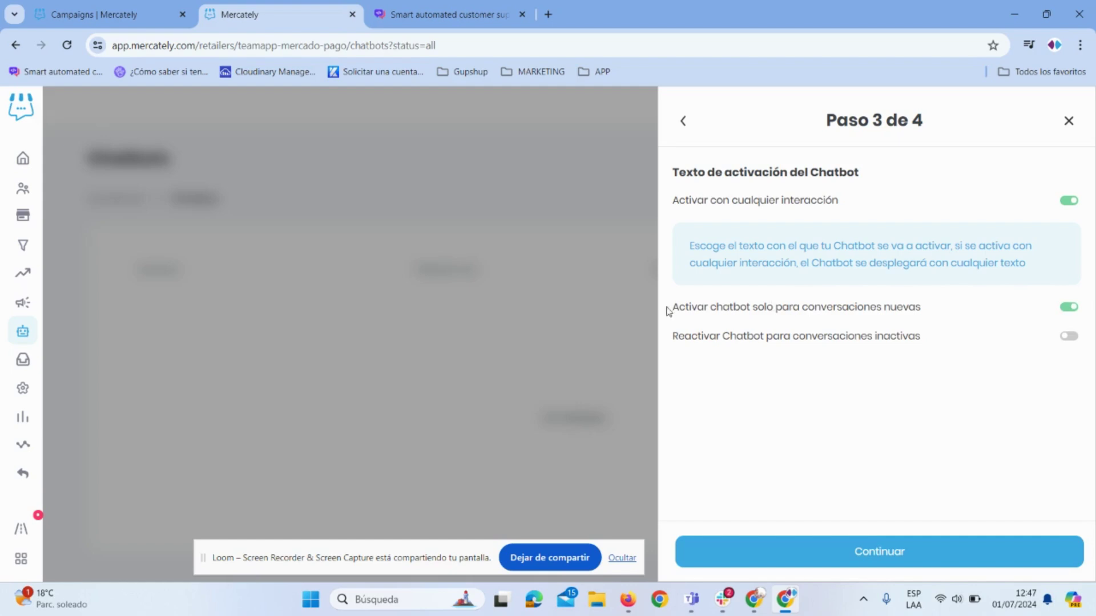
pyautogui.moveTo(679, 306); pyautogui.dragTo(922, 320)
pyautogui.click(923, 320)
pyautogui.moveTo(675, 309); pyautogui.dragTo(944, 321)
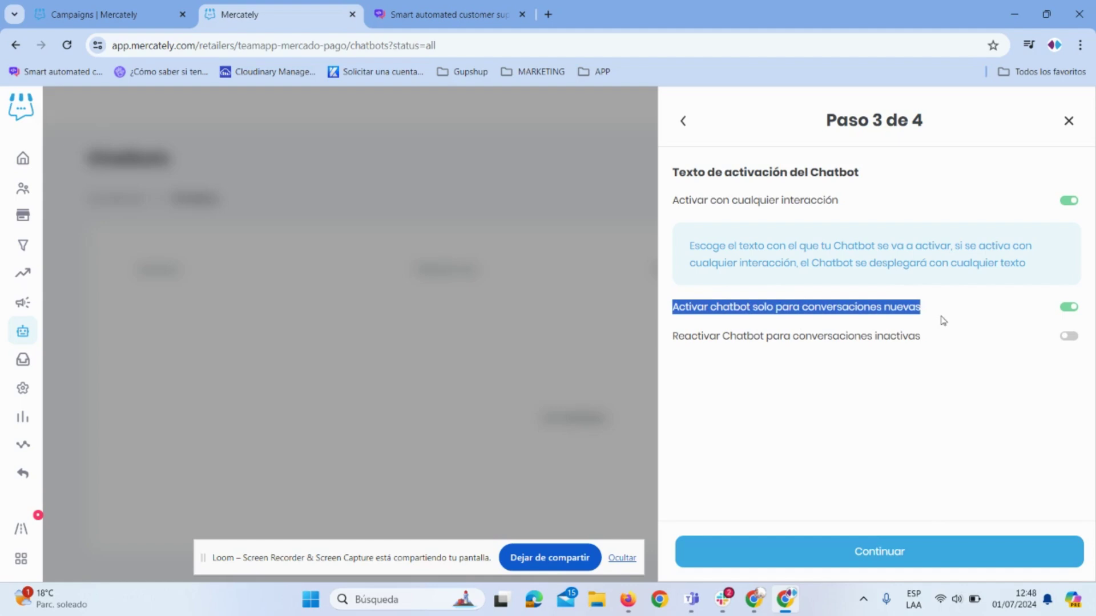
pyautogui.click(1001, 397)
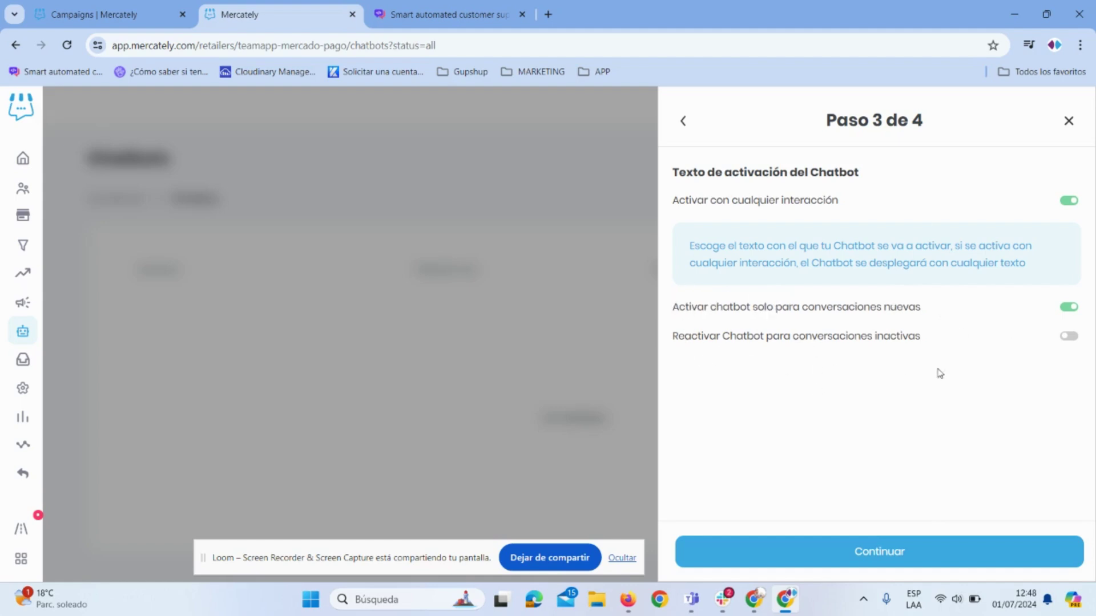
# Enable Reactivar Chatbot para conversaciones inactivas and set the reactivation time to 8 horas.
pyautogui.click(1067, 339)
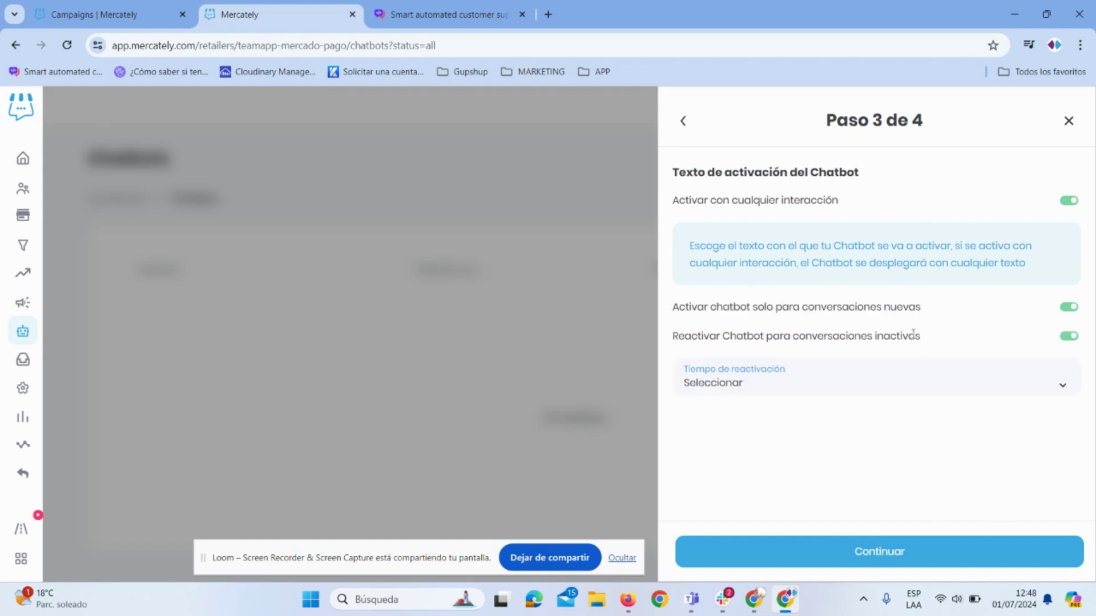
pyautogui.moveTo(926, 341); pyautogui.dragTo(661, 349)
pyautogui.click(947, 339)
pyautogui.click(960, 392)
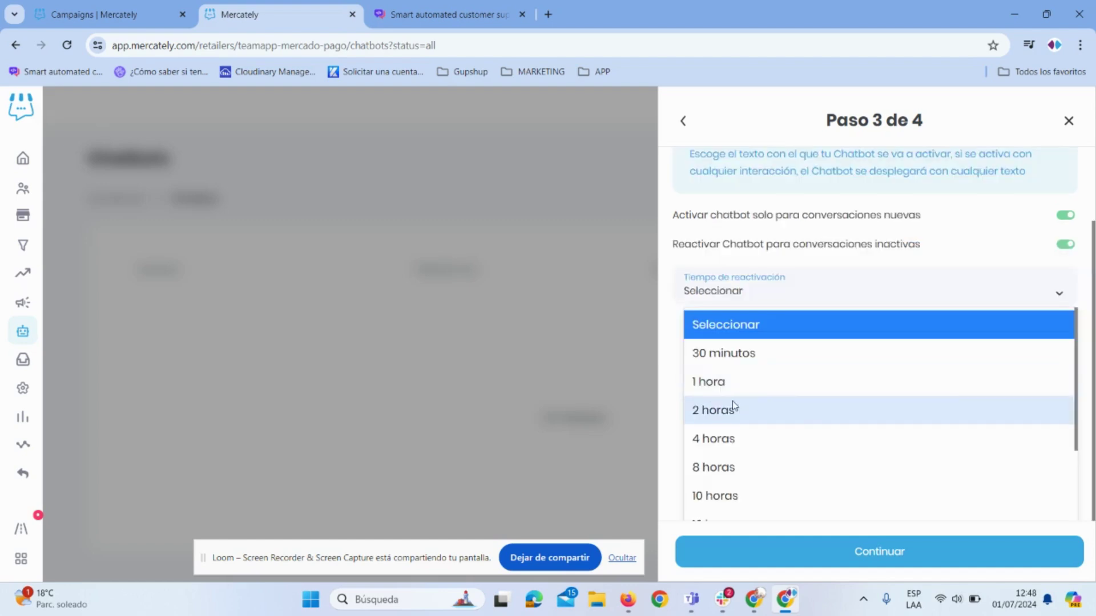
pyautogui.click(714, 382)
pyautogui.click(742, 379)
pyautogui.click(738, 410)
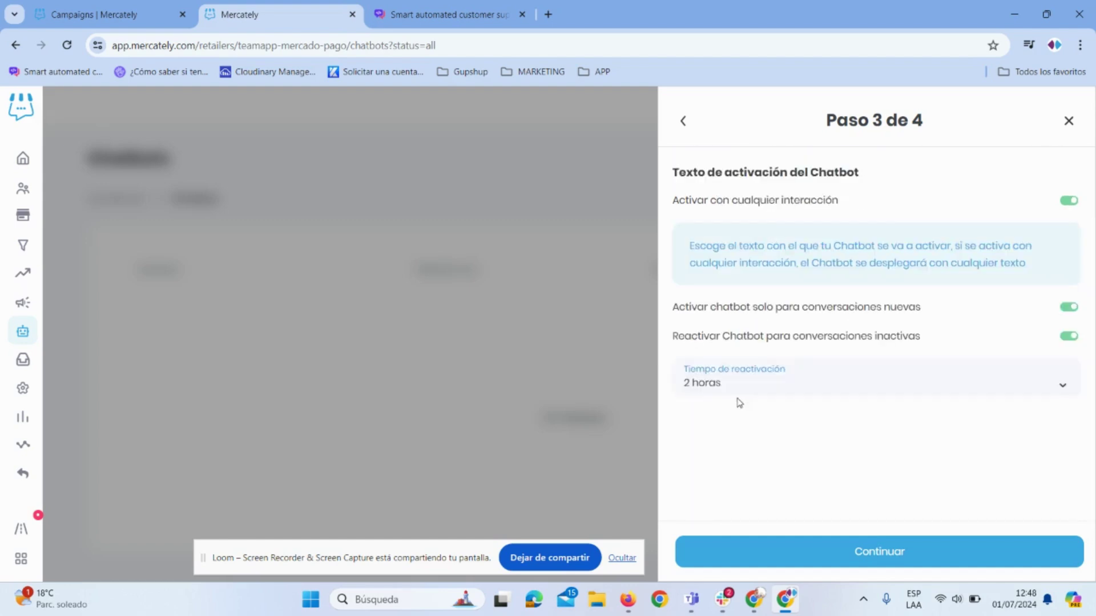
pyautogui.click(759, 402)
pyautogui.click(747, 439)
pyautogui.click(755, 397)
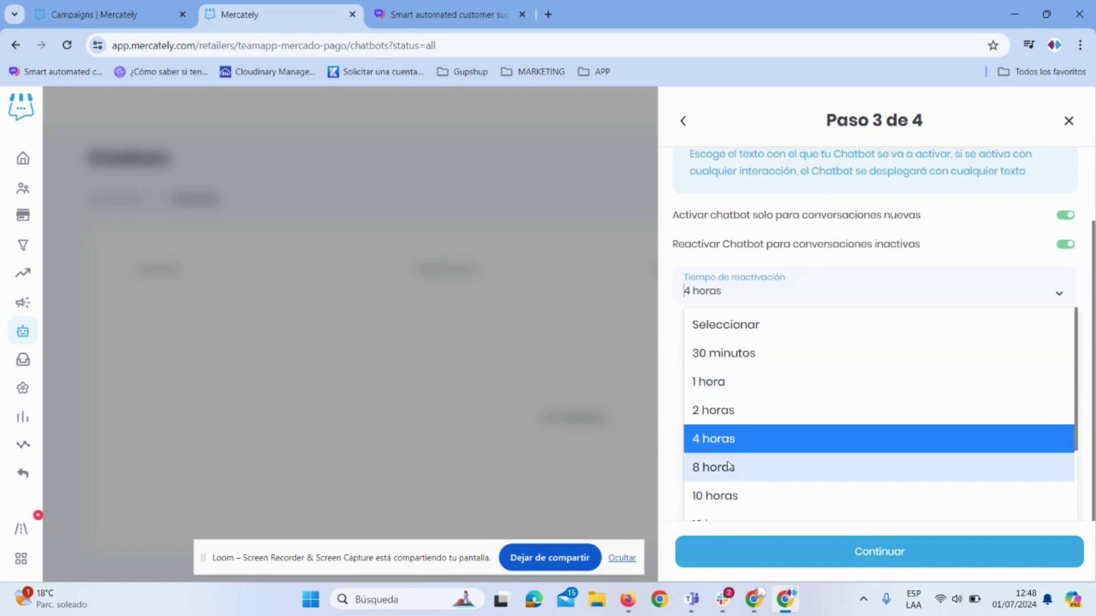
pyautogui.click(745, 465)
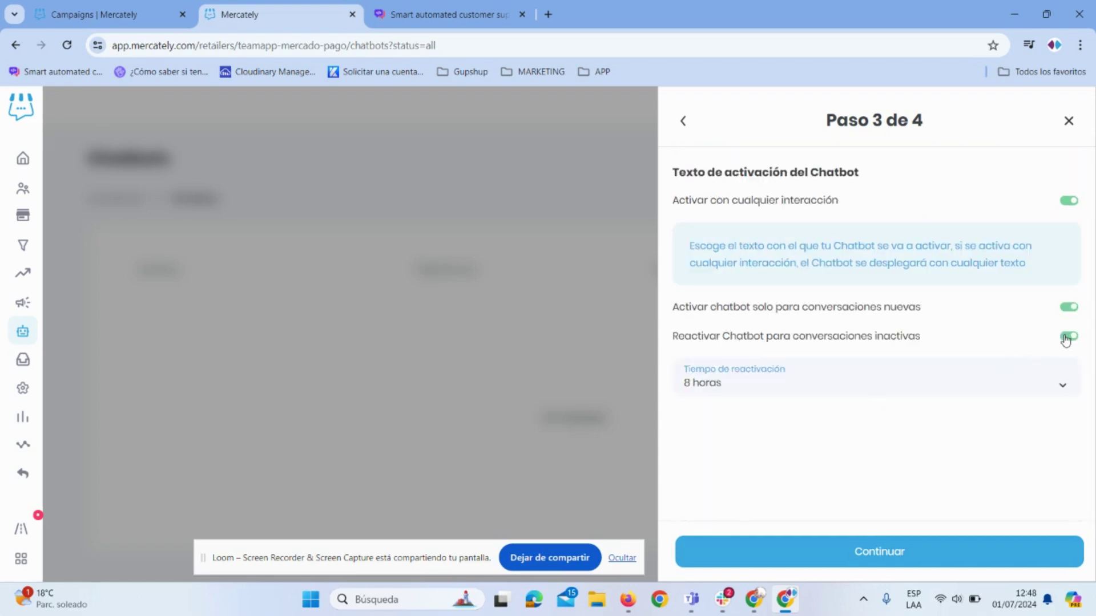
# Disable Activar con cualquier interacción and enter "hola" as the chatbot's activation text.
pyautogui.moveTo(672, 206); pyautogui.dragTo(841, 216)
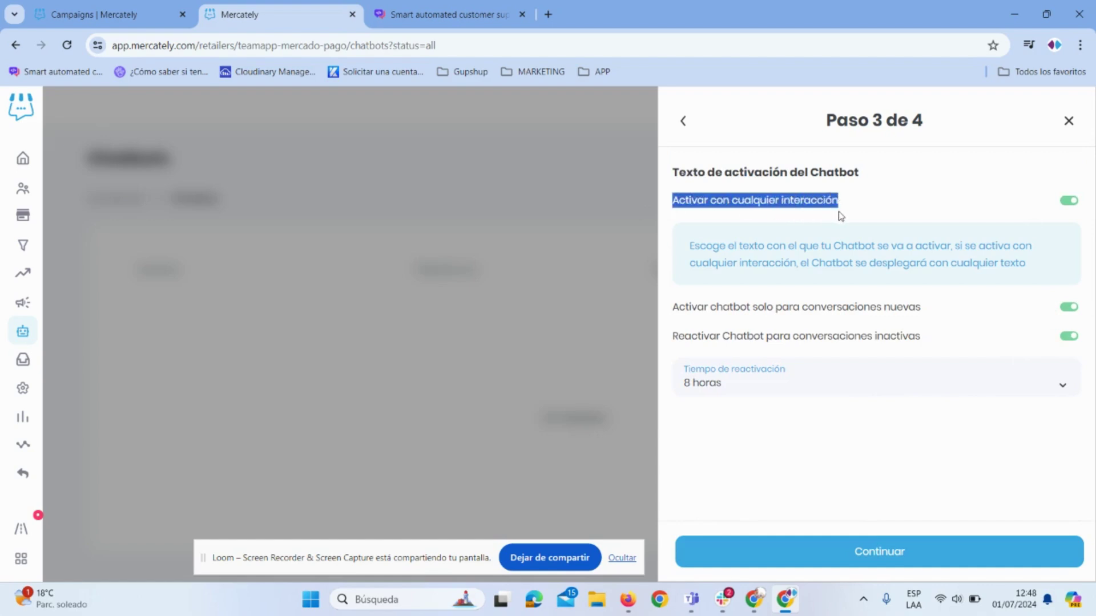
pyautogui.click(867, 206)
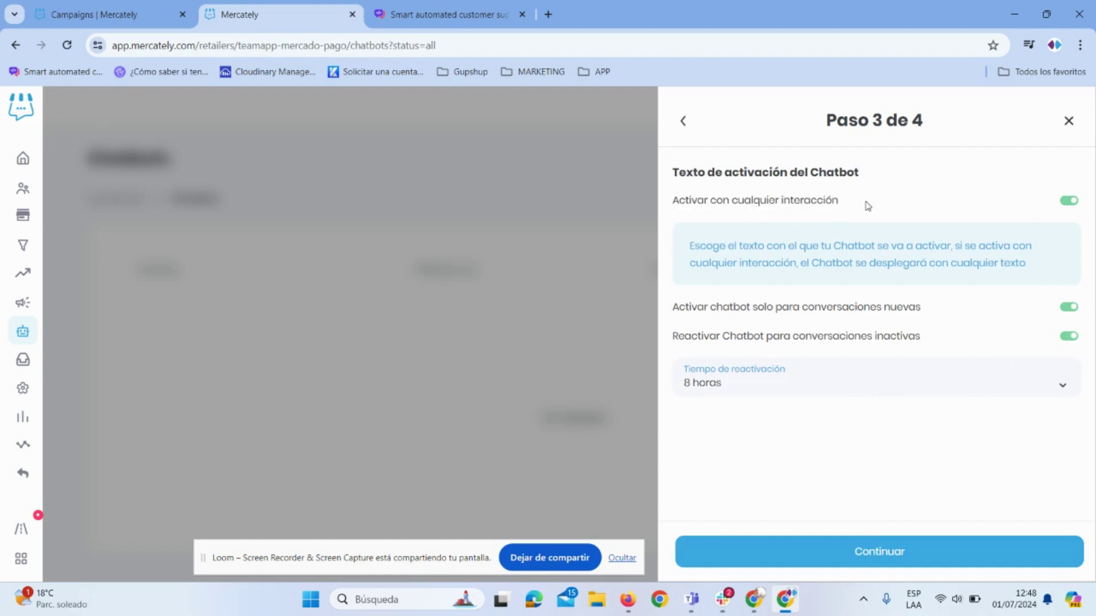
pyautogui.click(1064, 204)
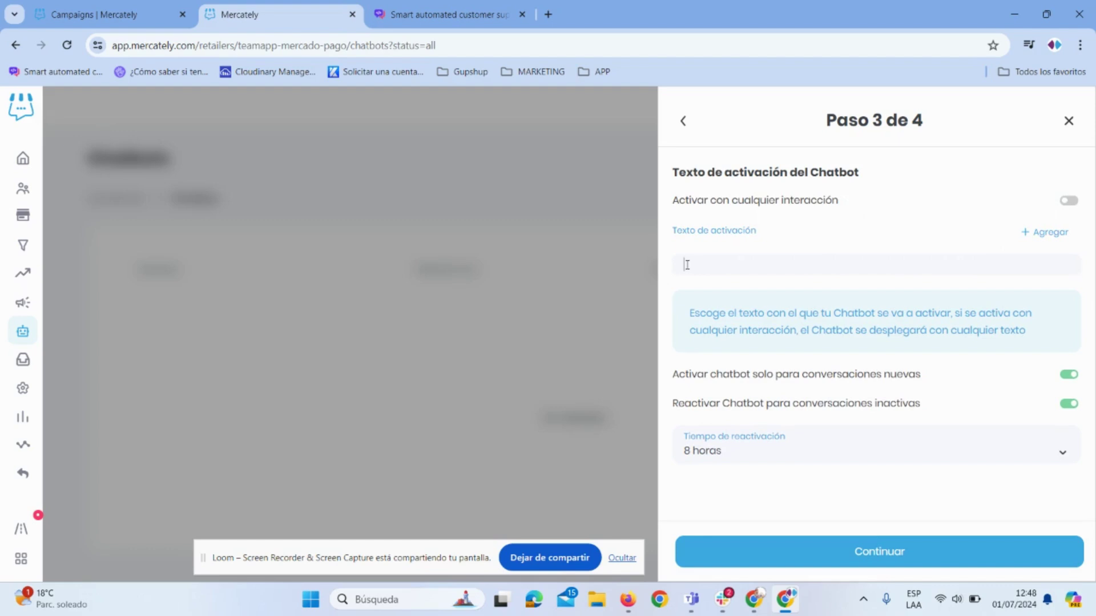
pyautogui.moveTo(672, 230); pyautogui.dragTo(765, 239)
pyautogui.click(748, 262)
pyautogui.write('hola')
pyautogui.moveTo(677, 375); pyautogui.dragTo(668, 402)
pyautogui.click(966, 379)
# Add two more activation texts, "como estas" and "hola bienvenido", and review the resulting activation settings.
pyautogui.click(1049, 231)
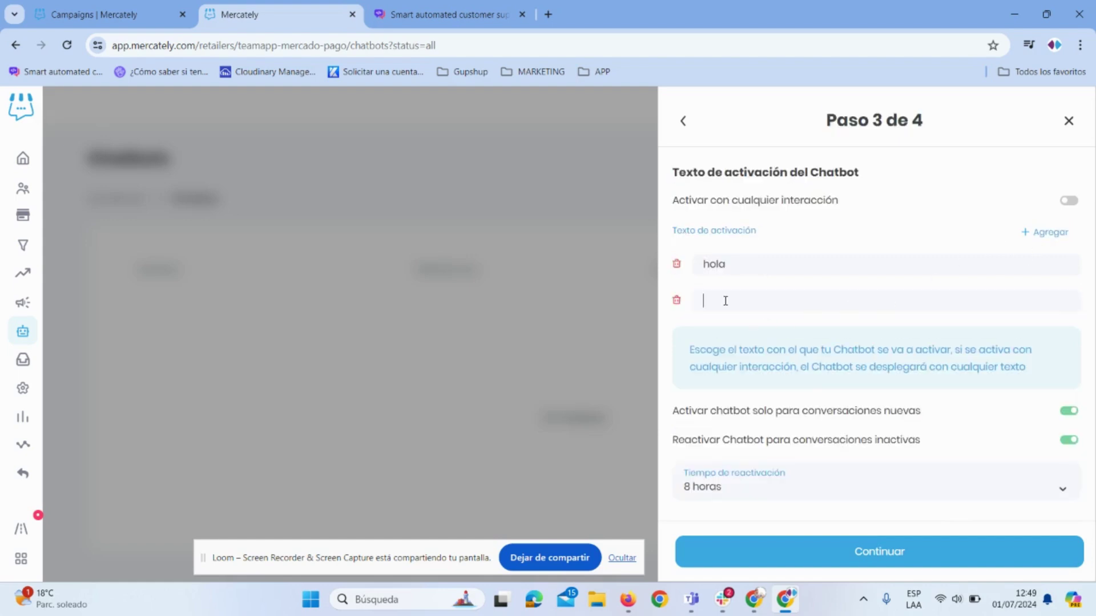
pyautogui.write('como estas')
pyautogui.click(1049, 231)
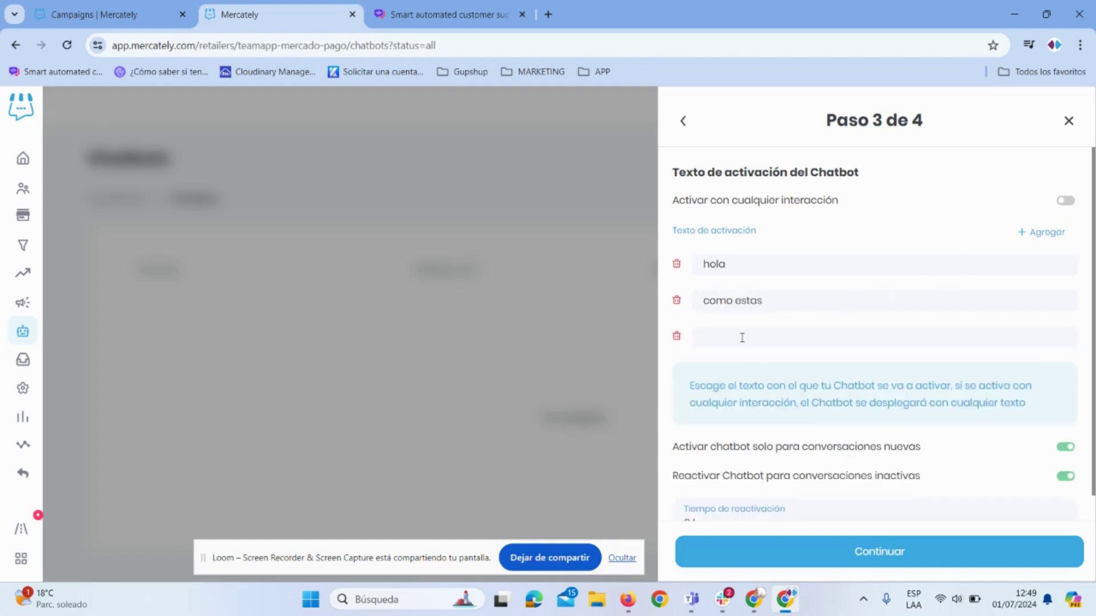
pyautogui.write('hola bienvenido')
pyautogui.moveTo(744, 270); pyautogui.dragTo(667, 275)
pyautogui.tripleClick(746, 305)
pyautogui.moveTo(793, 333); pyautogui.dragTo(641, 337)
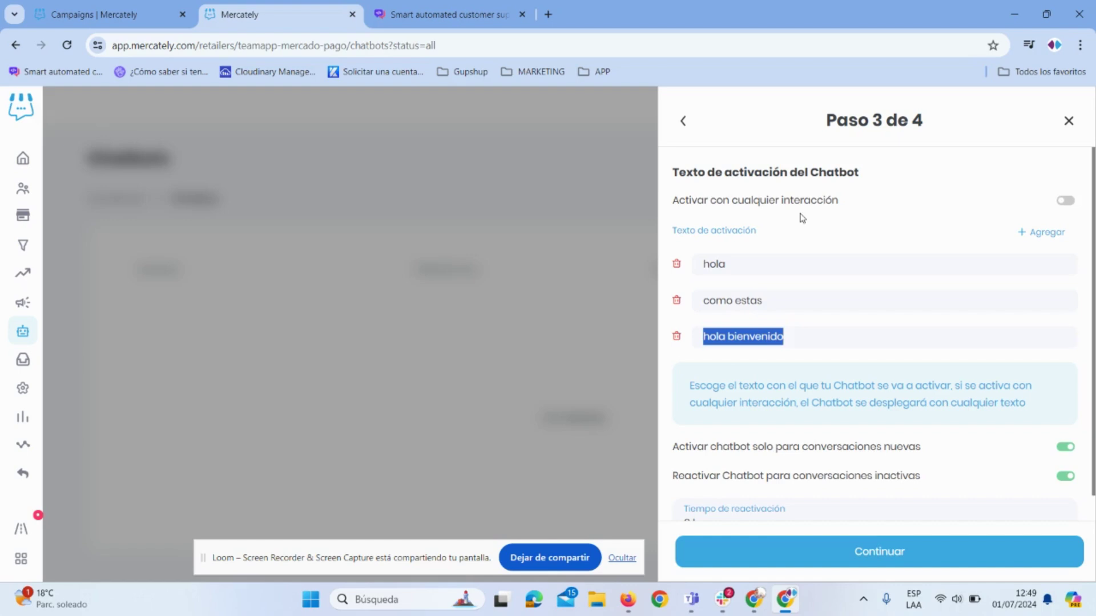
pyautogui.moveTo(671, 453); pyautogui.dragTo(662, 482)
pyautogui.click(968, 469)
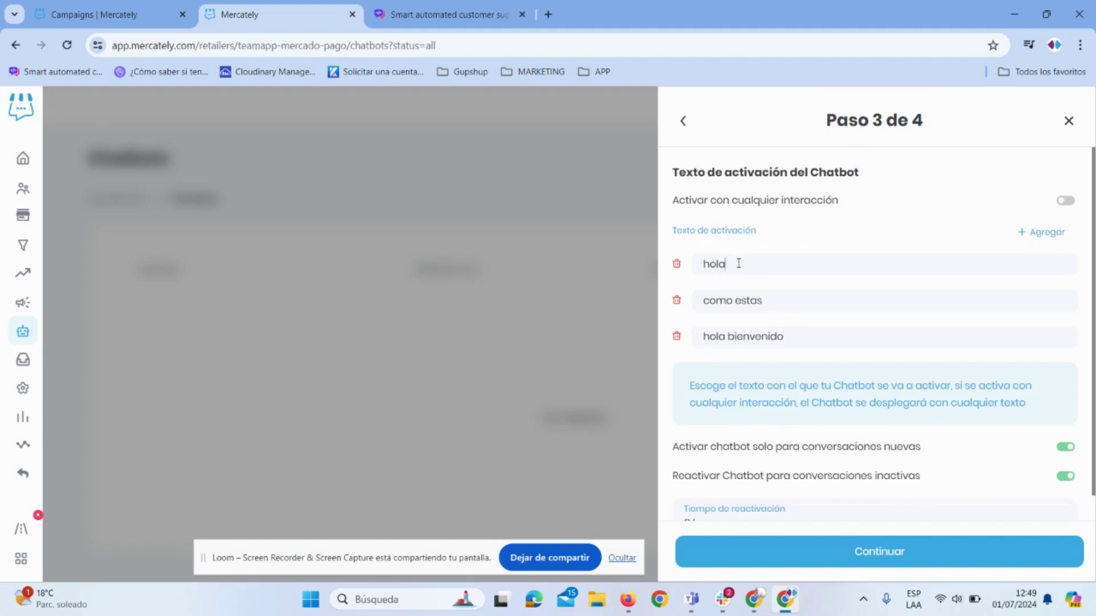
# Examine the three activation texts "hola", "como estas" and "hola bienvenido" one by one.
pyautogui.moveTo(730, 266); pyautogui.dragTo(680, 274)
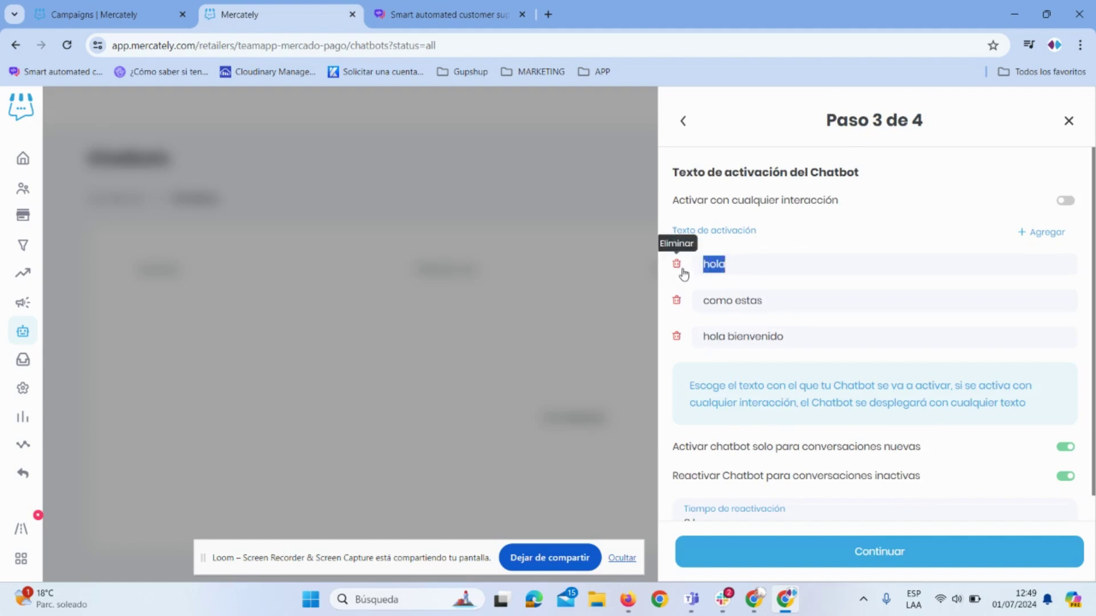
pyautogui.moveTo(771, 303); pyautogui.dragTo(656, 309)
pyautogui.moveTo(795, 337); pyautogui.dragTo(672, 344)
pyautogui.click(816, 336)
pyautogui.moveTo(731, 266); pyautogui.dragTo(668, 275)
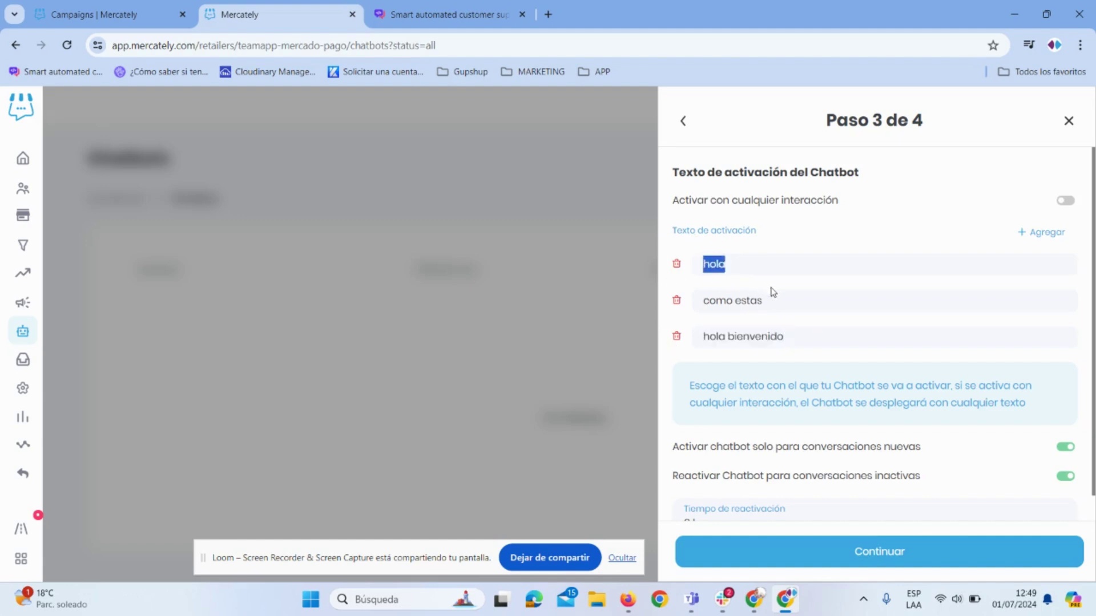
pyautogui.moveTo(784, 301); pyautogui.dragTo(690, 307)
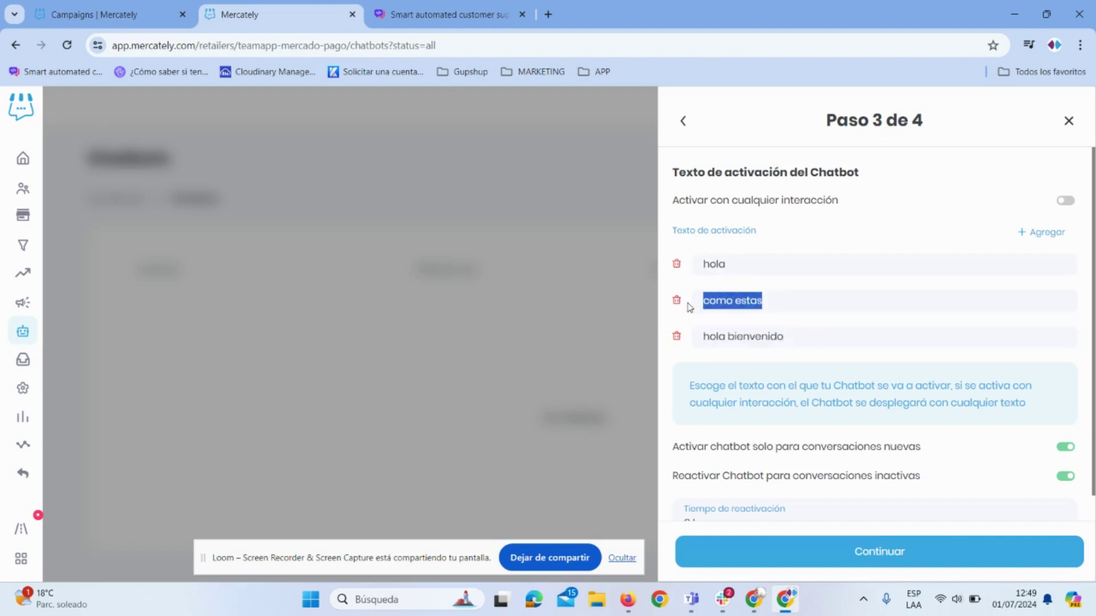
pyautogui.doubleClick(792, 336)
pyautogui.moveTo(727, 265); pyautogui.dragTo(708, 269)
pyautogui.doubleClick(708, 269)
pyautogui.tripleClick(762, 299)
pyautogui.tripleClick(782, 337)
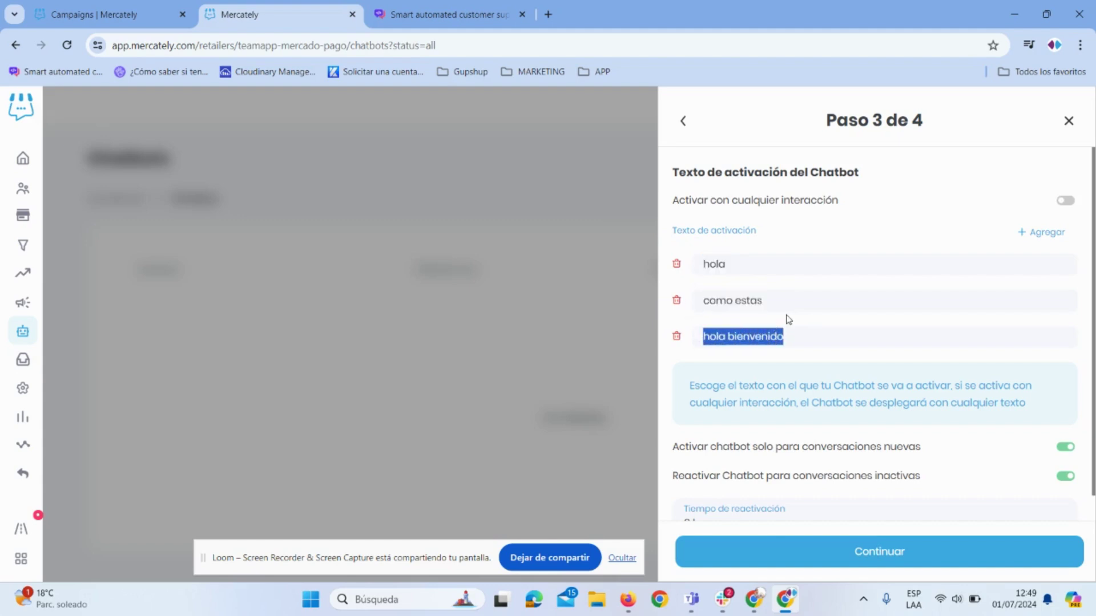
pyautogui.moveTo(767, 238); pyautogui.dragTo(663, 233)
pyautogui.click(747, 269)
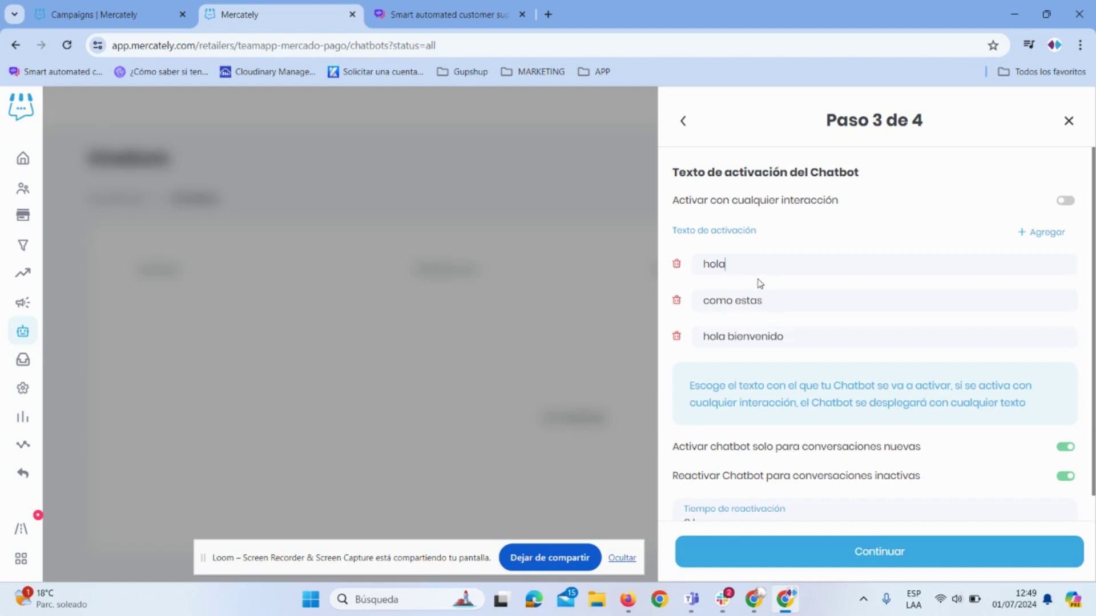
pyautogui.moveTo(731, 262); pyautogui.dragTo(702, 274)
pyautogui.moveTo(778, 299); pyautogui.dragTo(700, 301)
pyautogui.moveTo(795, 337); pyautogui.dragTo(632, 348)
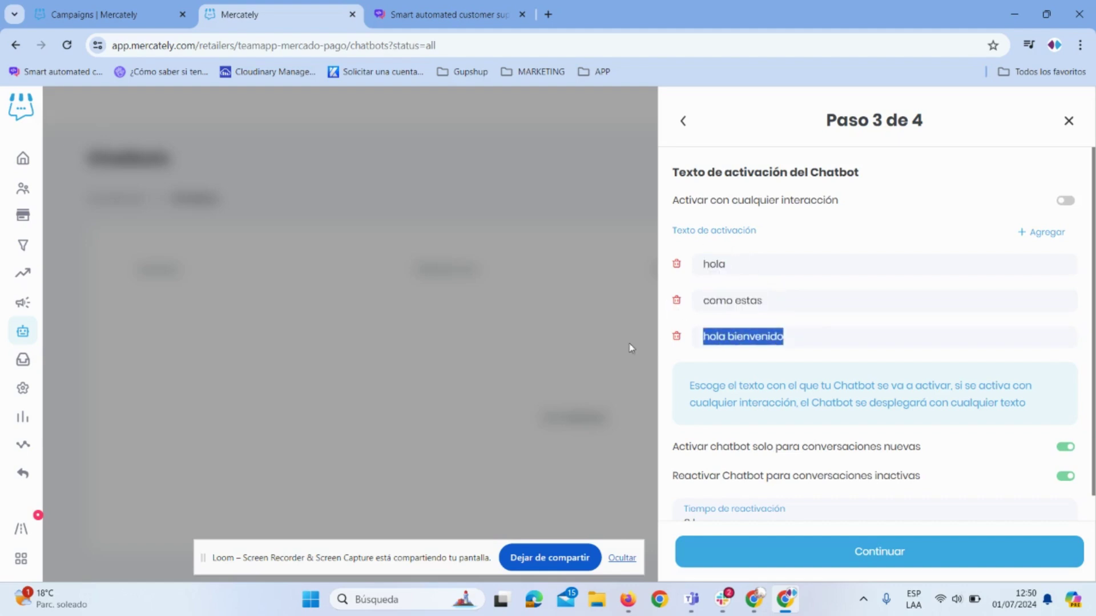
pyautogui.click(911, 365)
pyautogui.click(810, 340)
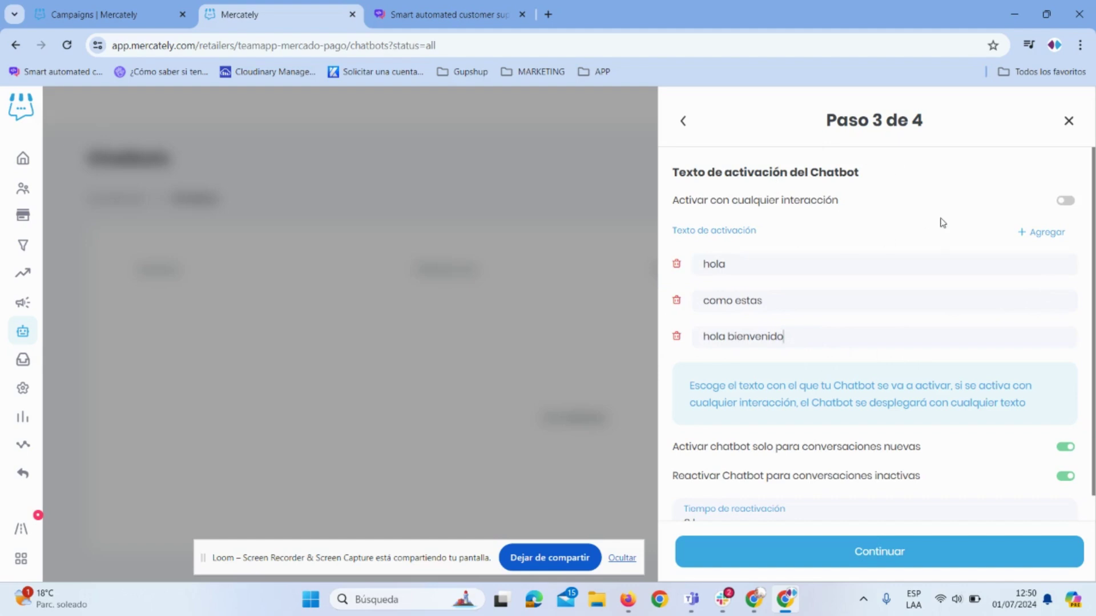
# Create the chatbot from the final setup step with the farewell message left disabled, and postpone configuring its behaviour.
pyautogui.click(929, 552)
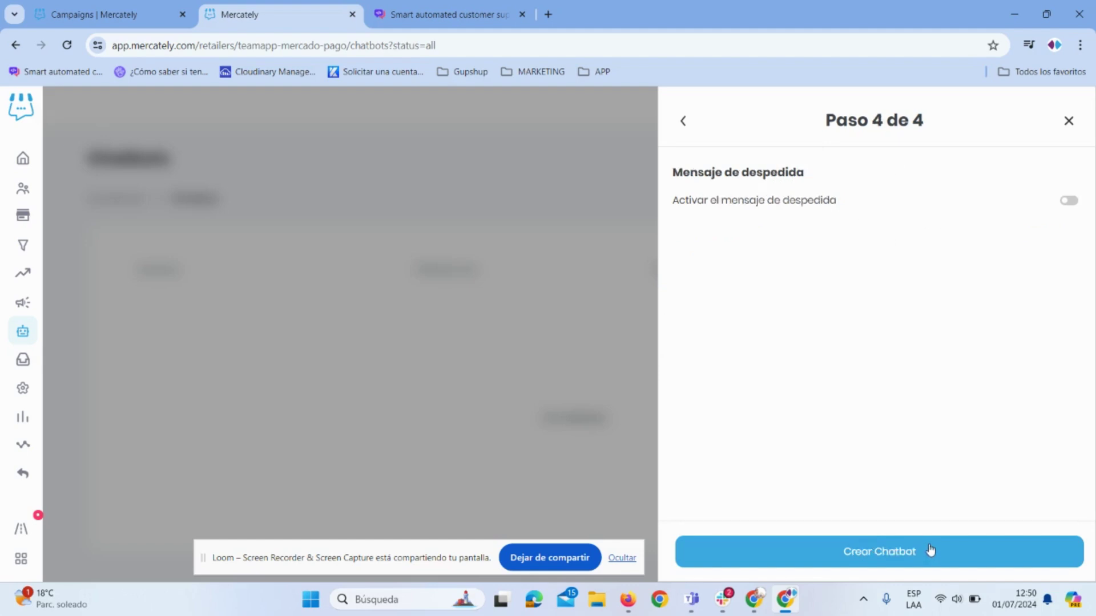
pyautogui.moveTo(673, 172); pyautogui.dragTo(880, 182)
pyautogui.click(880, 182)
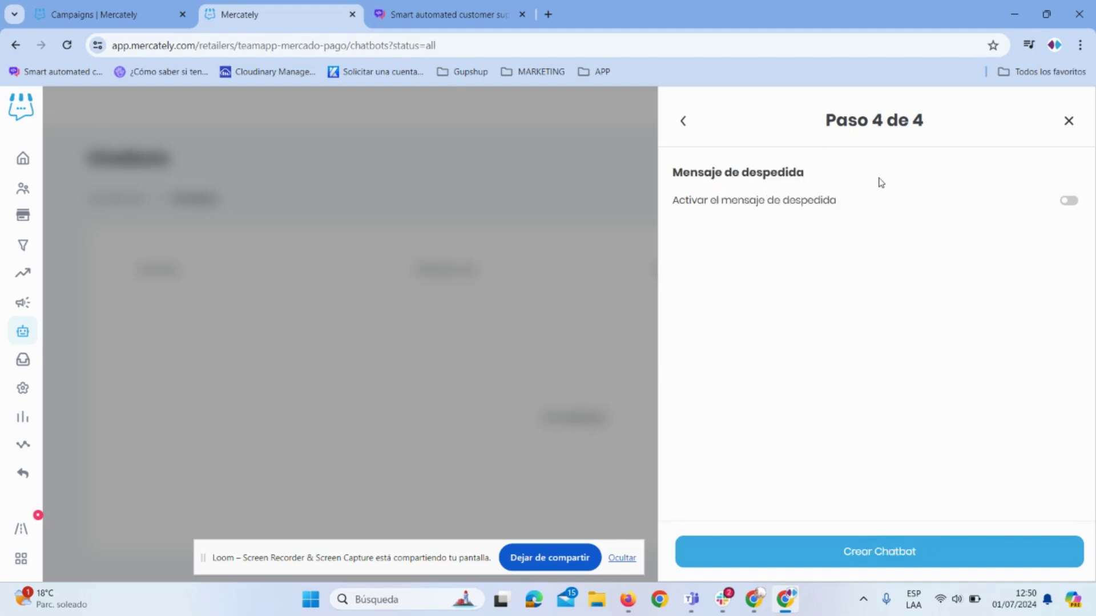
pyautogui.click(1069, 201)
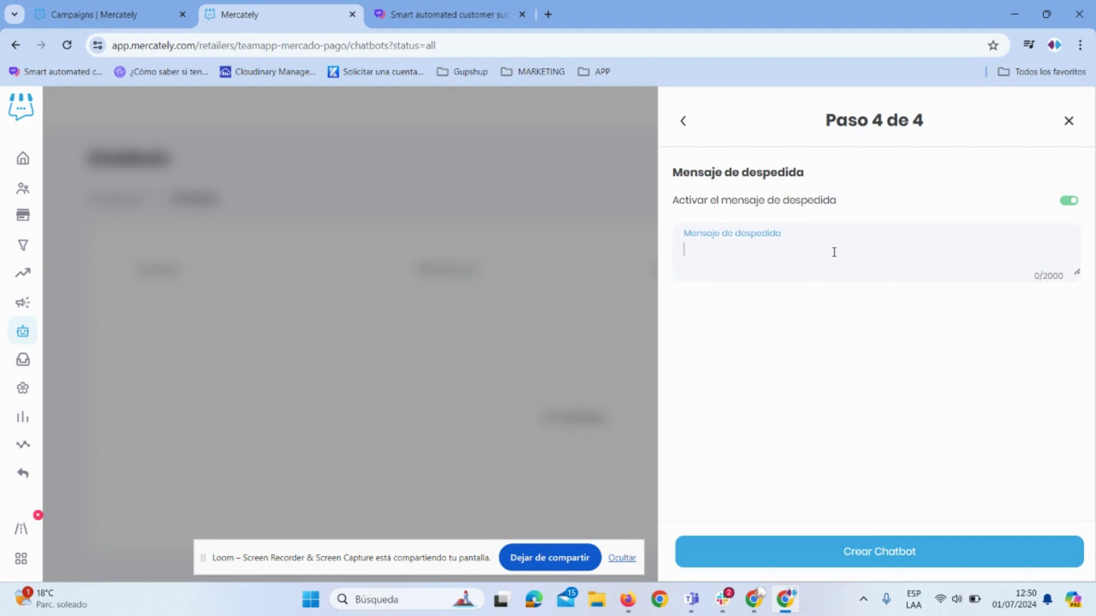
pyautogui.click(1069, 201)
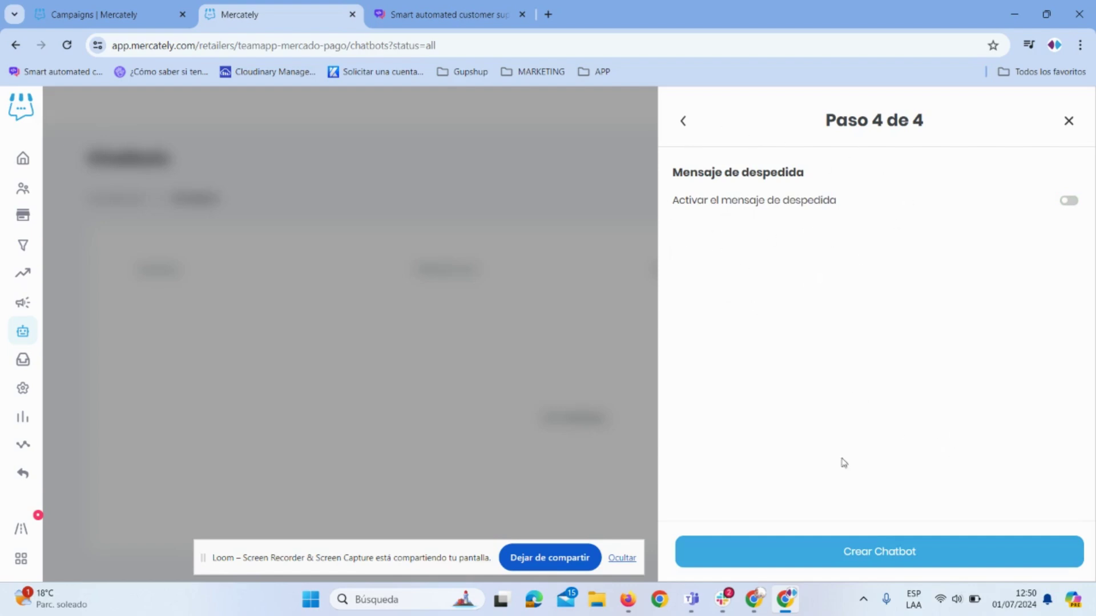
pyautogui.click(913, 553)
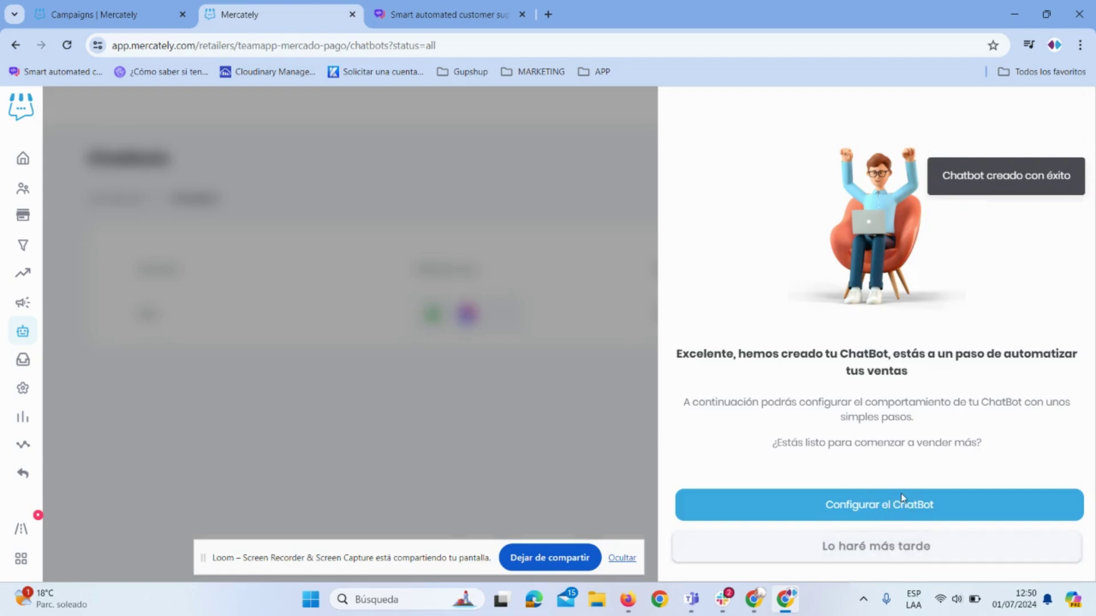
pyautogui.click(885, 558)
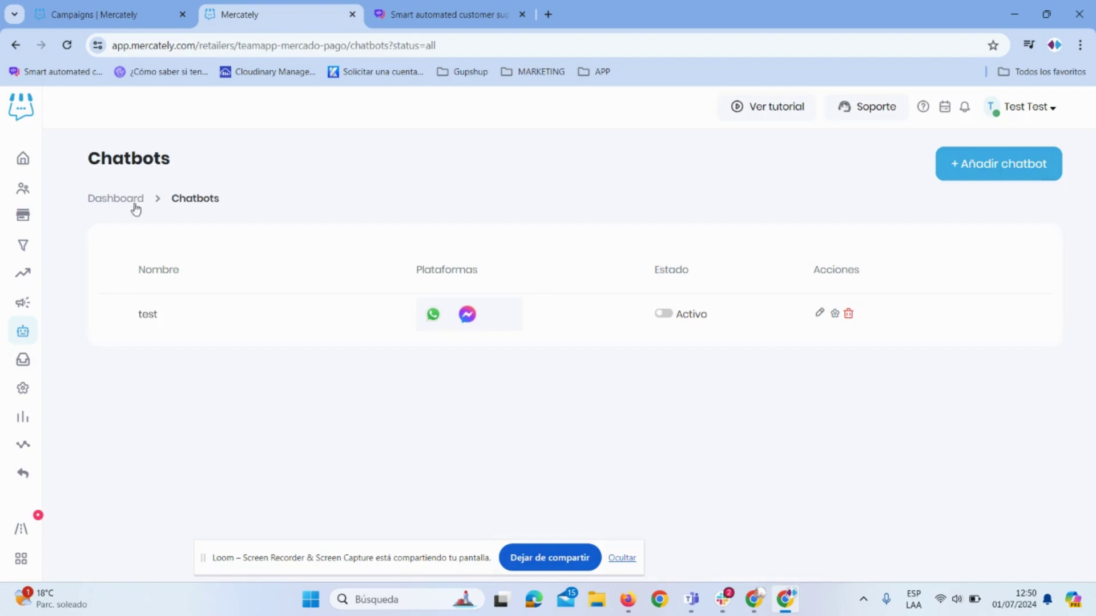
# Review the name, platforms and status of the "test" chatbot in the list and set it to active.
pyautogui.moveTo(139, 281); pyautogui.dragTo(907, 285)
pyautogui.click(910, 289)
pyautogui.moveTo(497, 325); pyautogui.dragTo(458, 323)
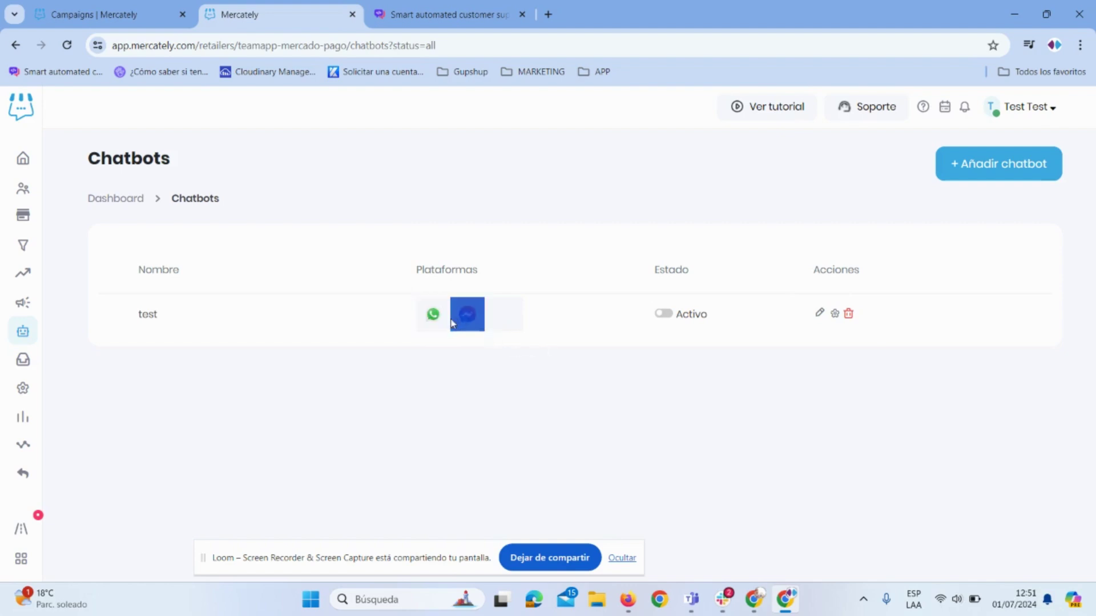
pyautogui.click(519, 346)
pyautogui.moveTo(654, 269); pyautogui.dragTo(696, 268)
pyautogui.click(720, 362)
pyautogui.click(663, 316)
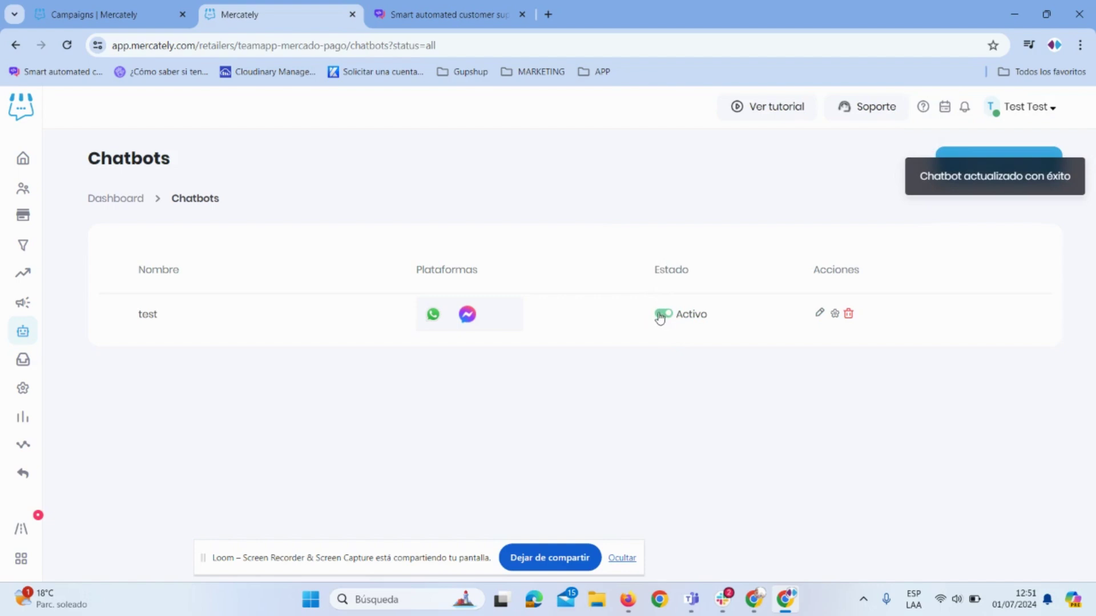
pyautogui.click(662, 315)
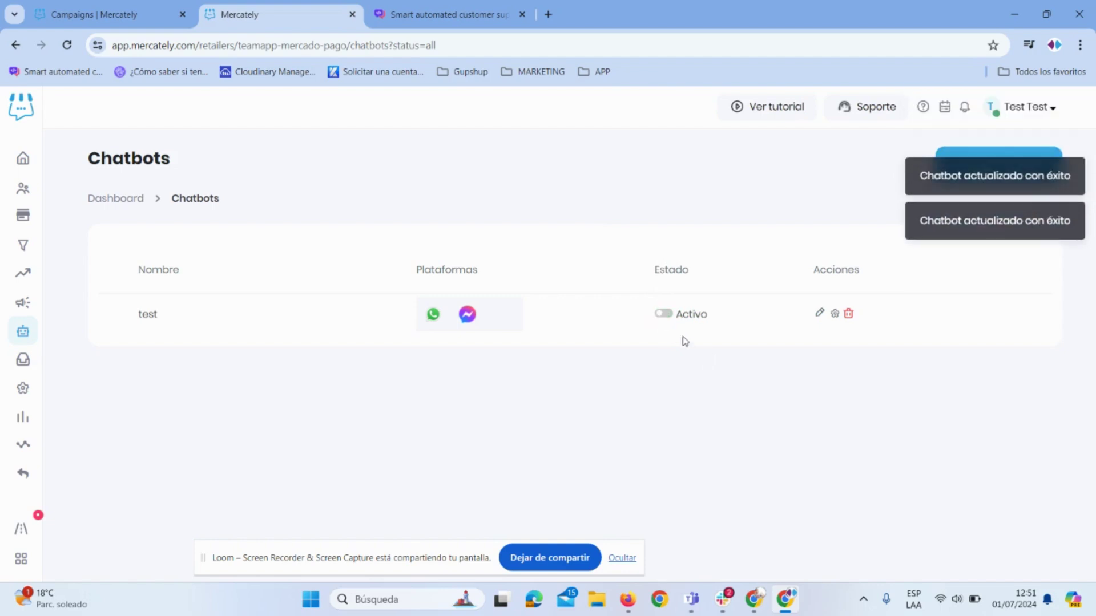
pyautogui.click(662, 315)
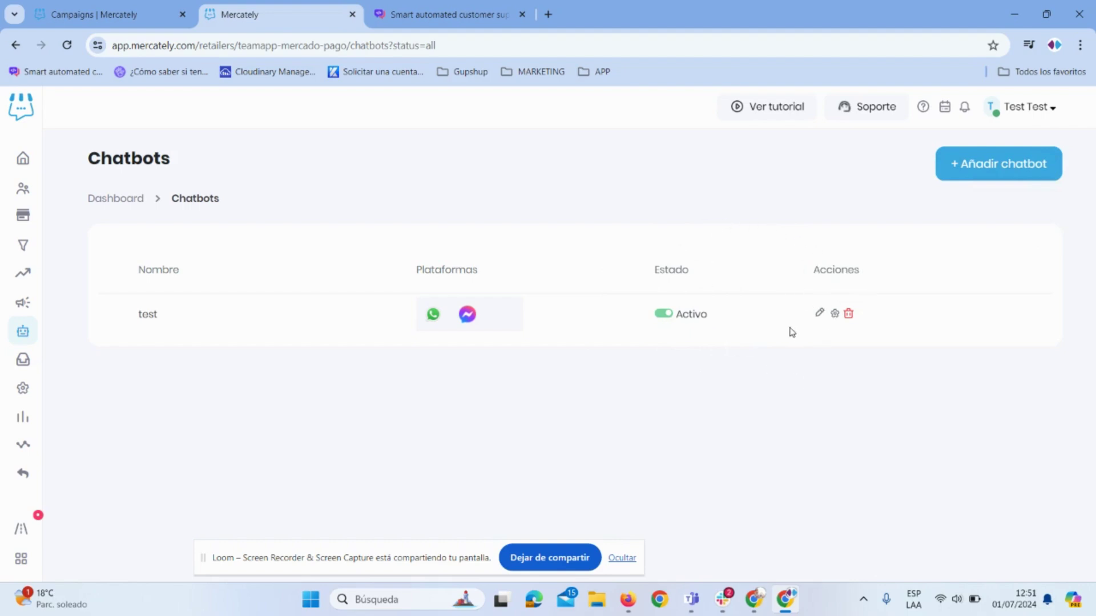
# Open the "test" chatbot for editing, go through its four setup steps without changes, and return to the chatbot list.
pyautogui.click(820, 313)
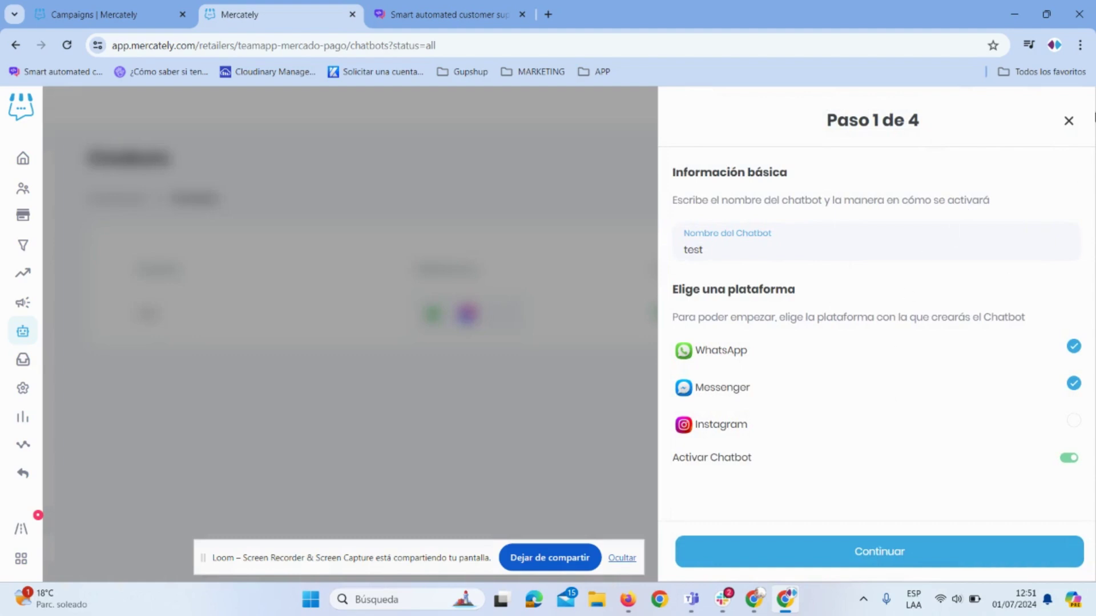
pyautogui.click(900, 555)
pyautogui.click(900, 556)
pyautogui.click(900, 556)
pyautogui.click(901, 556)
pyautogui.click(906, 551)
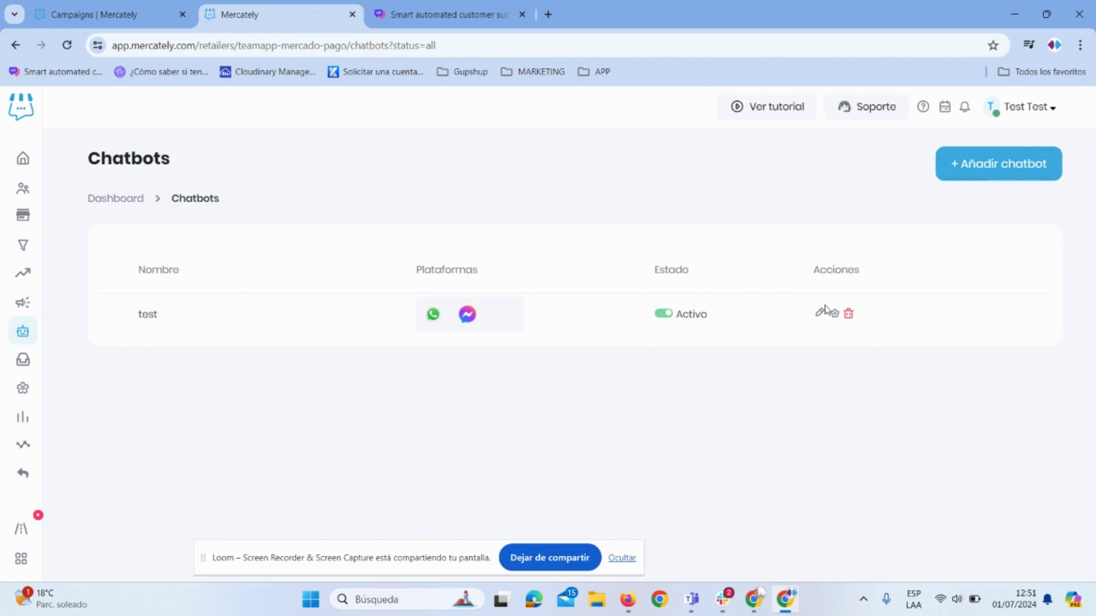
# Open the step configuration canvas of the "test" chatbot, showing its Mensaje de entrada block.
pyautogui.click(835, 313)
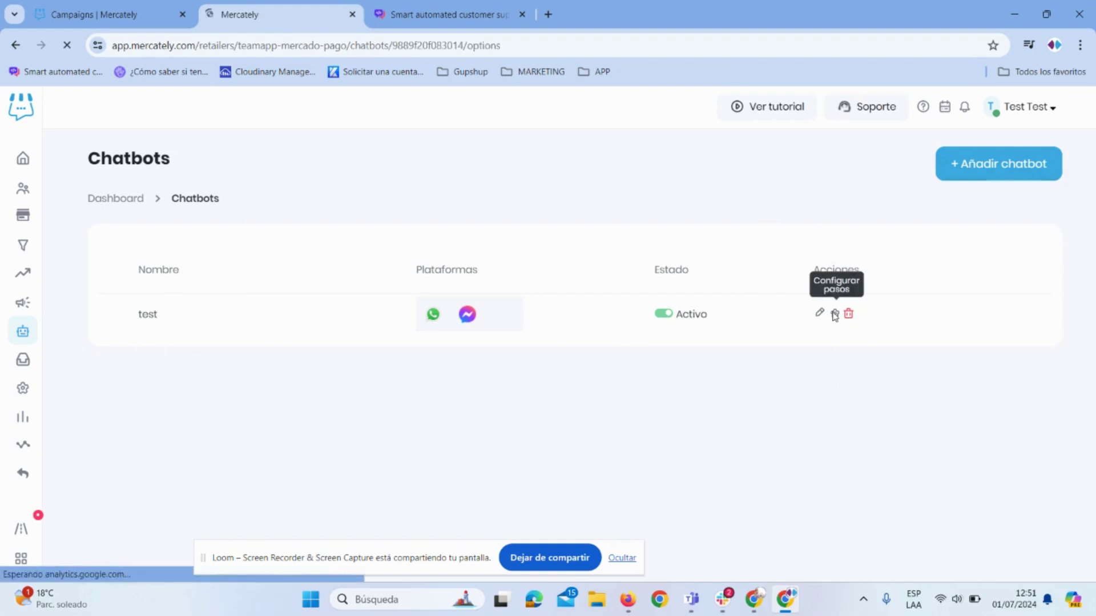
pyautogui.click(622, 559)
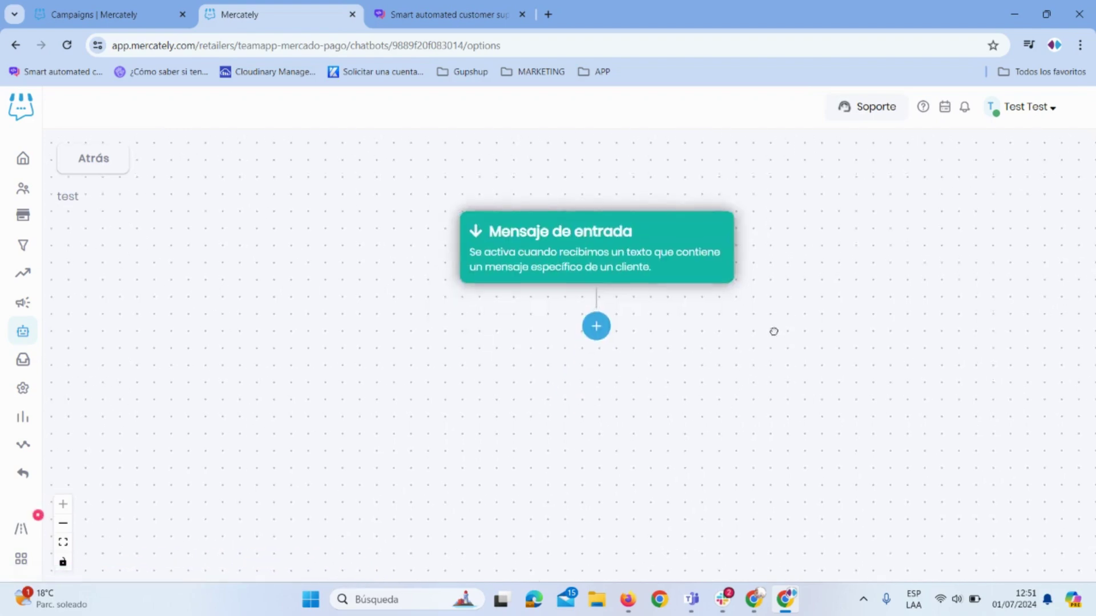
pyautogui.moveTo(685, 351); pyautogui.dragTo(617, 303)
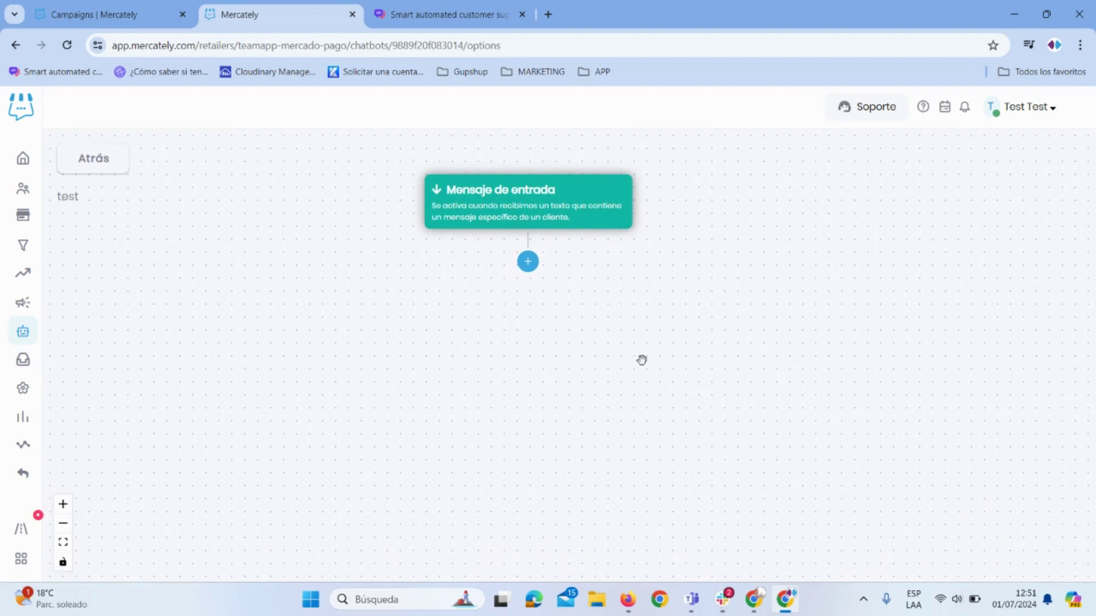
pyautogui.moveTo(751, 602)
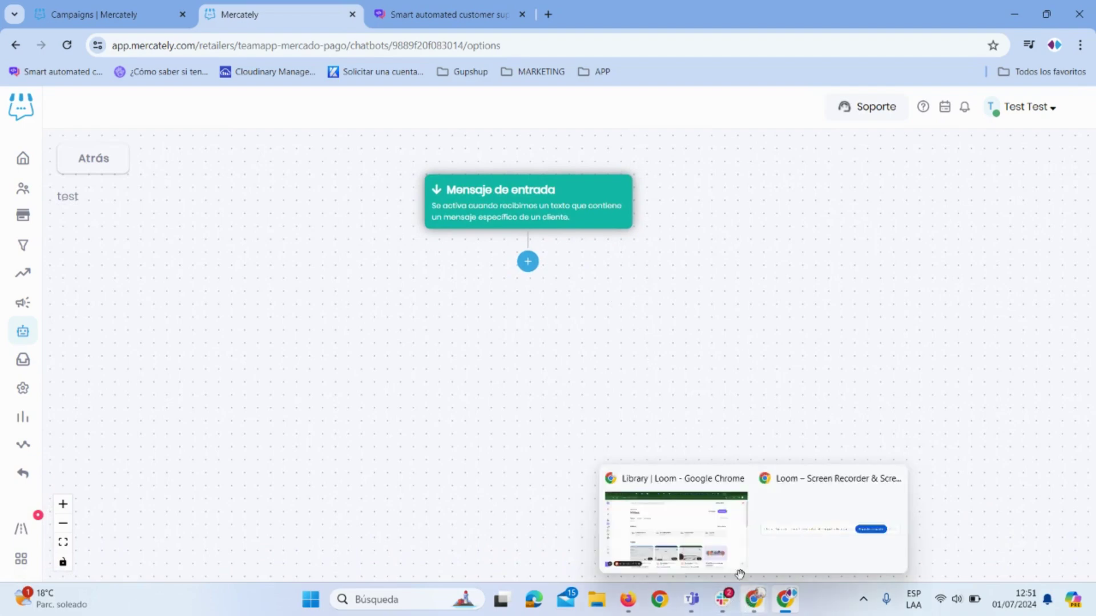
pyautogui.click(828, 528)
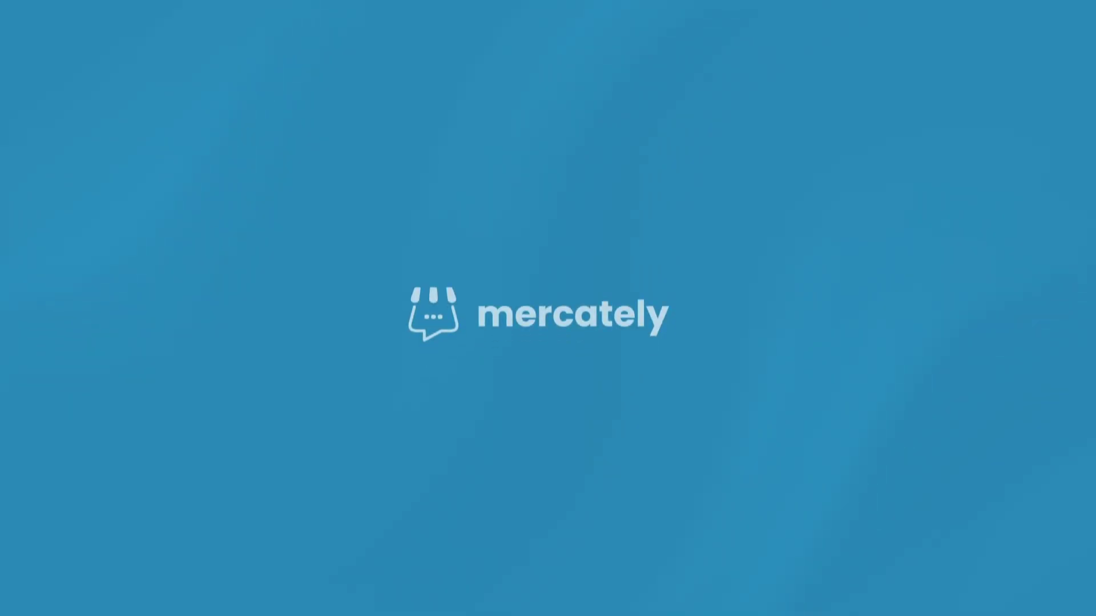